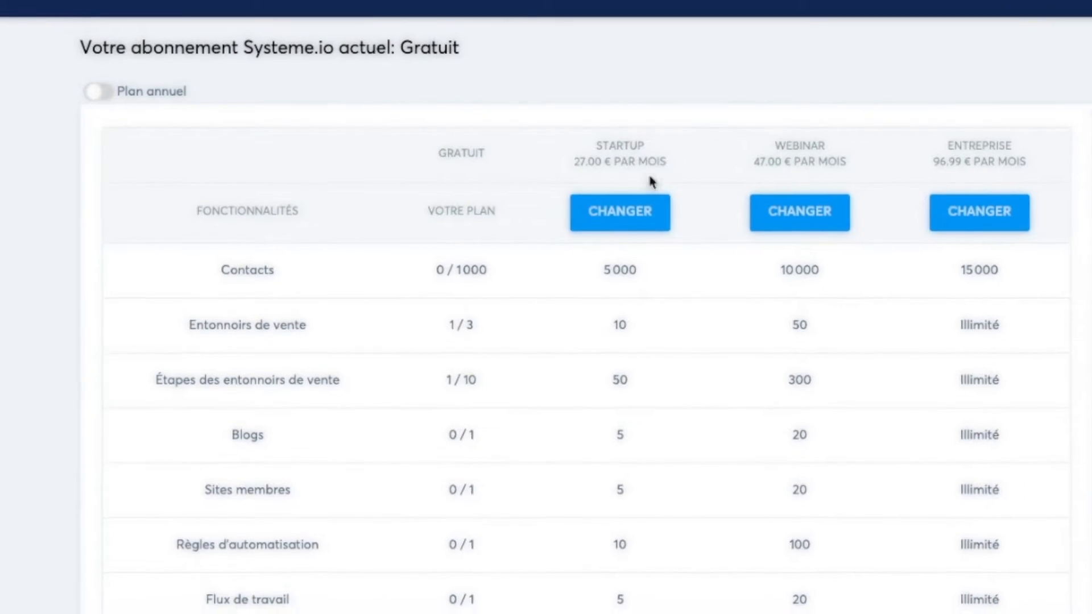
# Step: Go to the email newsletters list and open the "Essai ?" newsletter for editing
pyautogui.click(1065, 1)
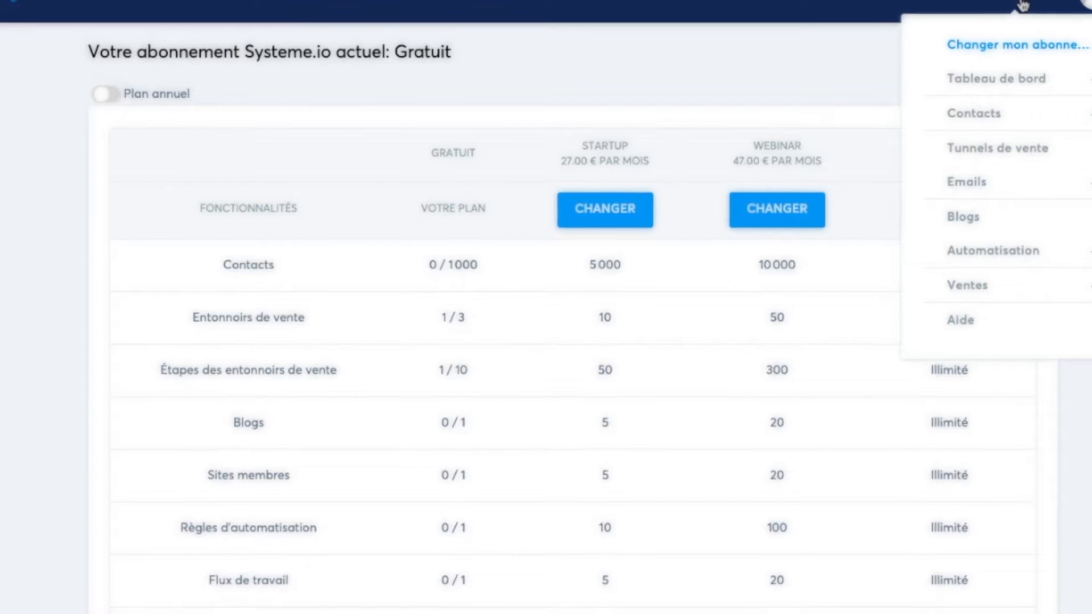
pyautogui.click(954, 182)
pyautogui.click(933, 212)
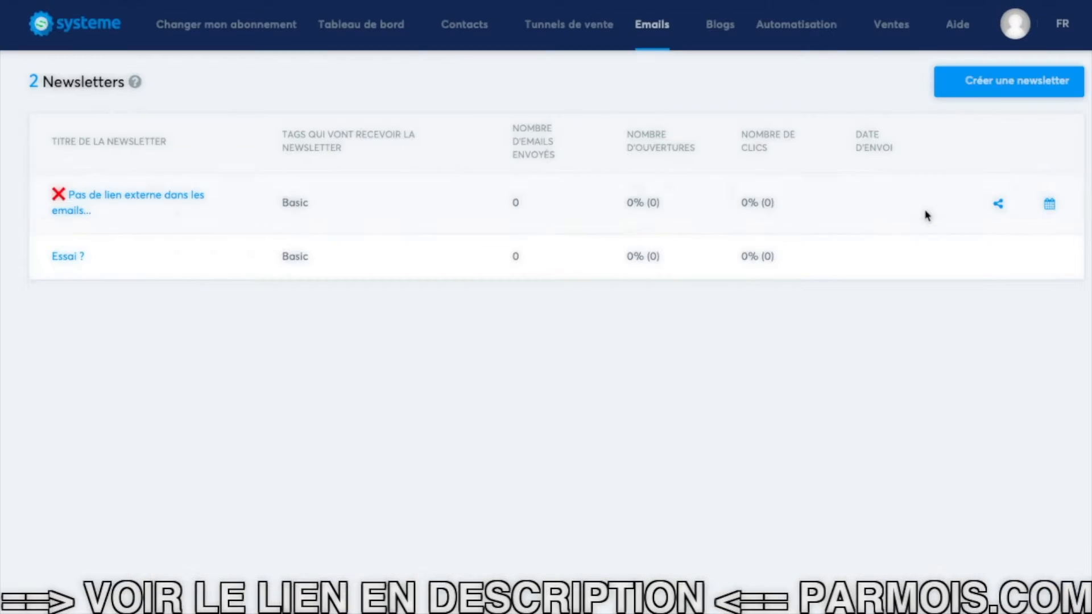
pyautogui.click(67, 257)
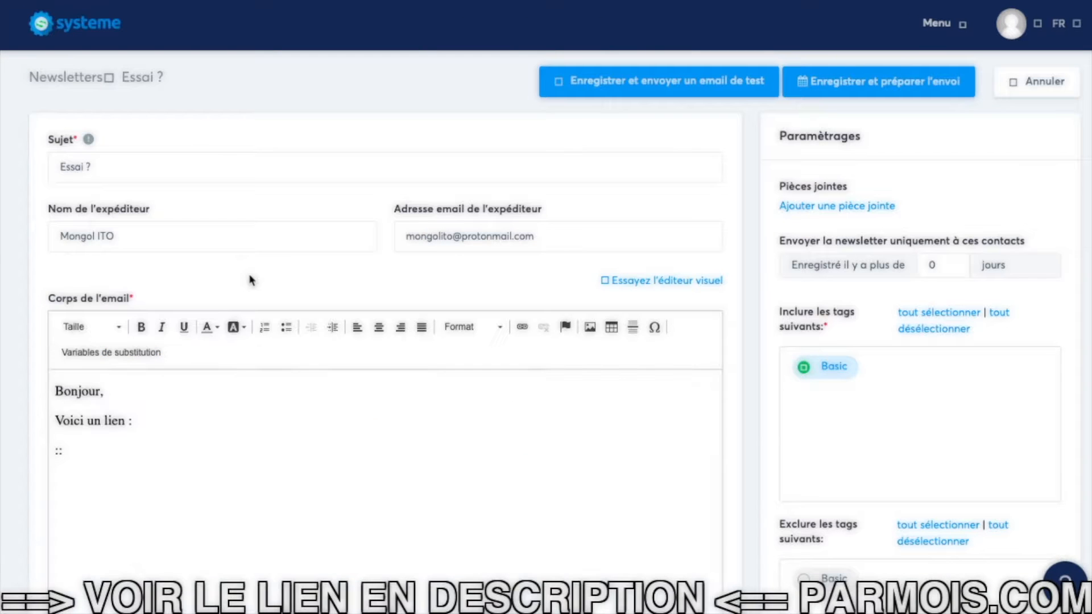
pyautogui.scroll(-2, 330, 276)
pyautogui.scroll(2, 349, 268)
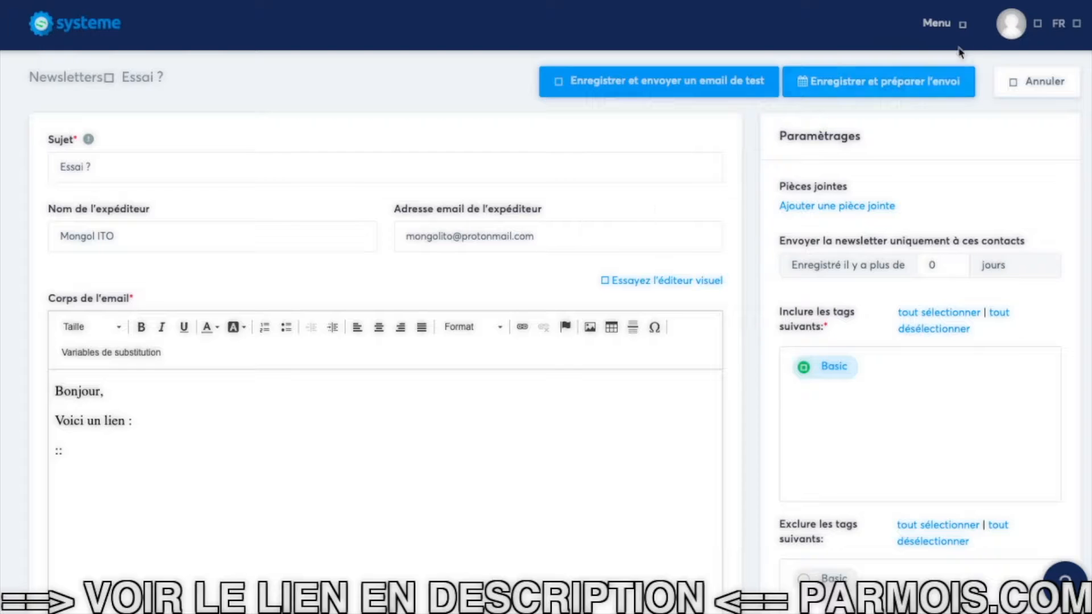
pyautogui.click(1016, 29)
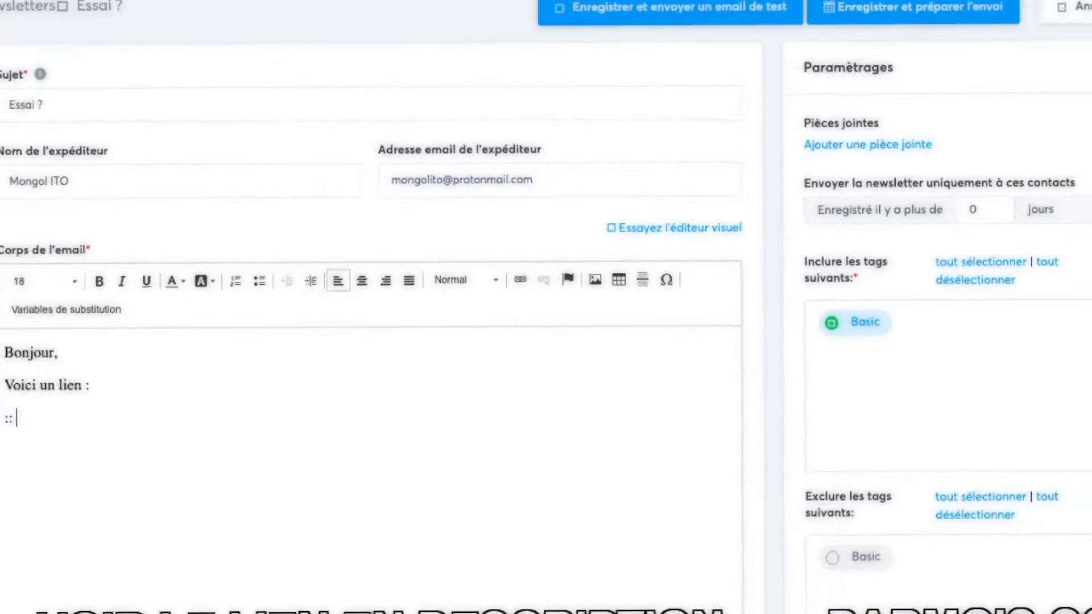
pyautogui.write('http')
pyautogui.write('s://google.com')
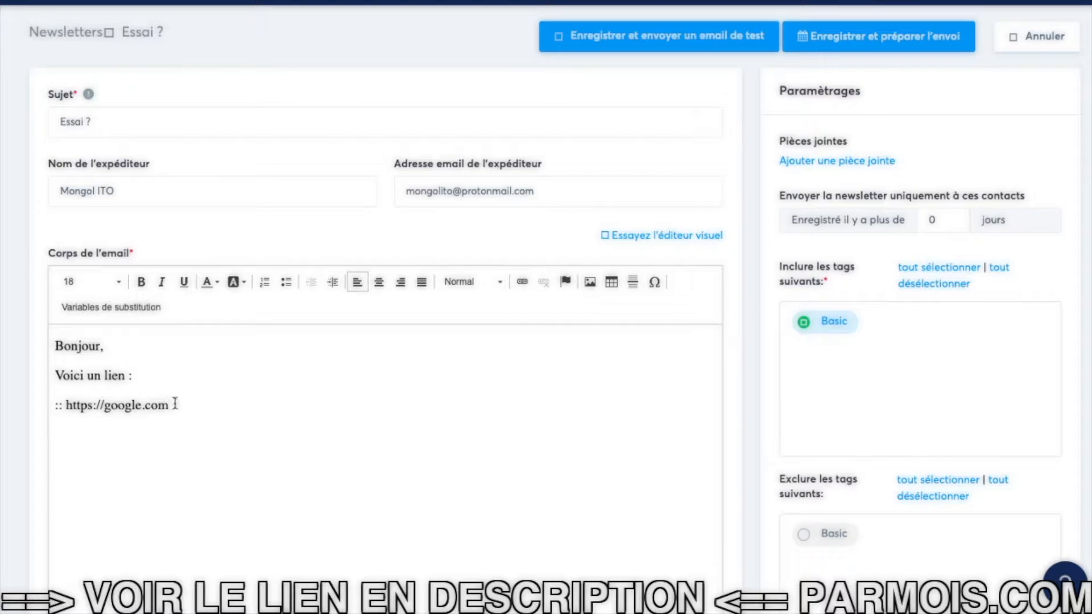
pyautogui.moveTo(171, 403); pyautogui.dragTo(67, 402)
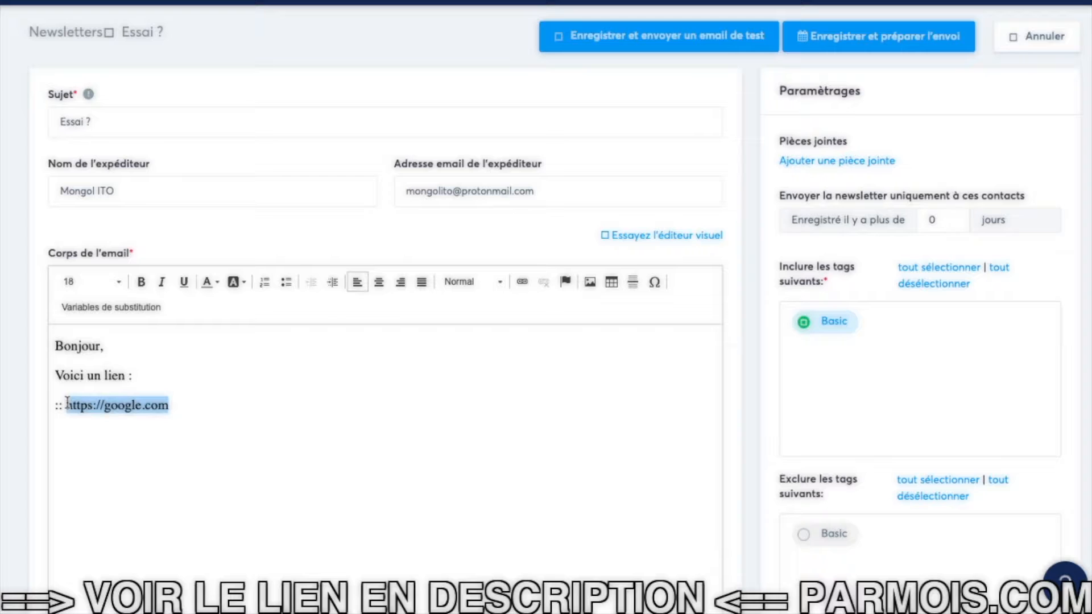
pyautogui.click(521, 282)
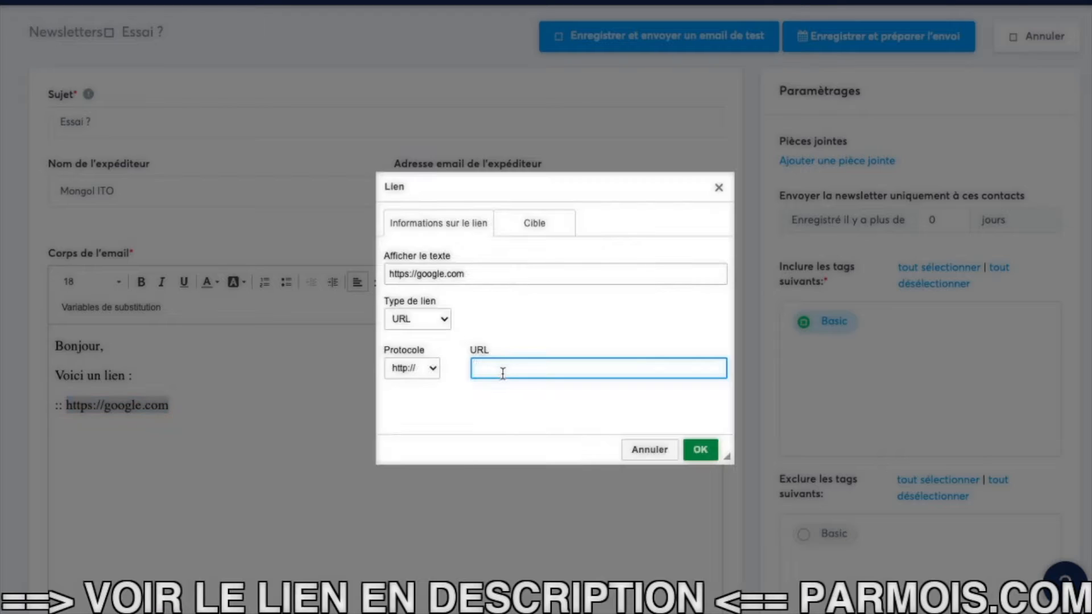
pyautogui.write('google.com')
pyautogui.click(698, 449)
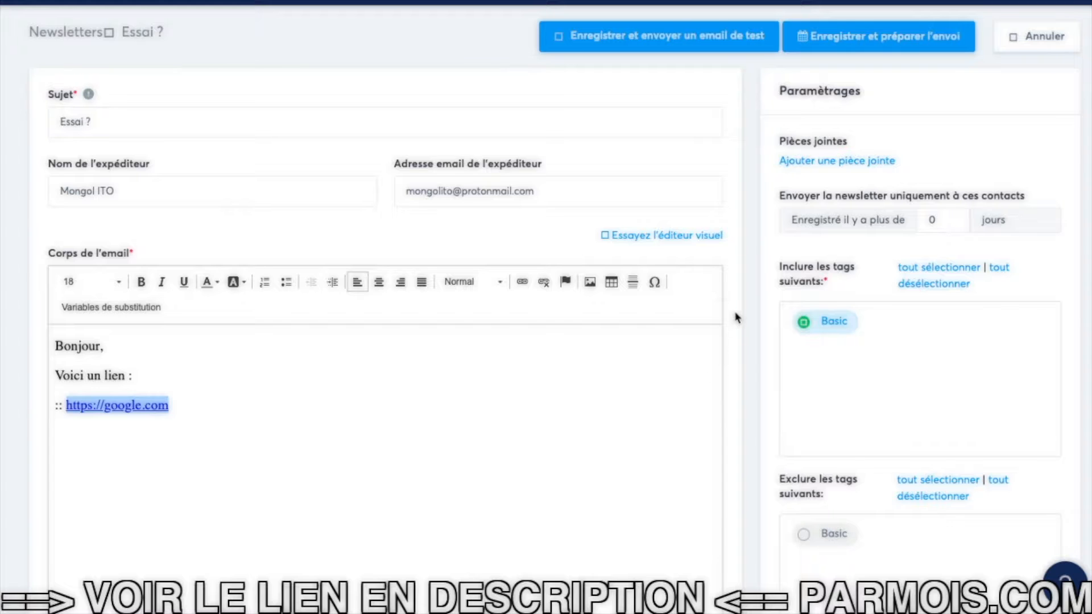
# Step: Try to save the newsletter containing the external Google link and prepare it for sending, and review the form
pyautogui.scroll(-1, 737, 319)
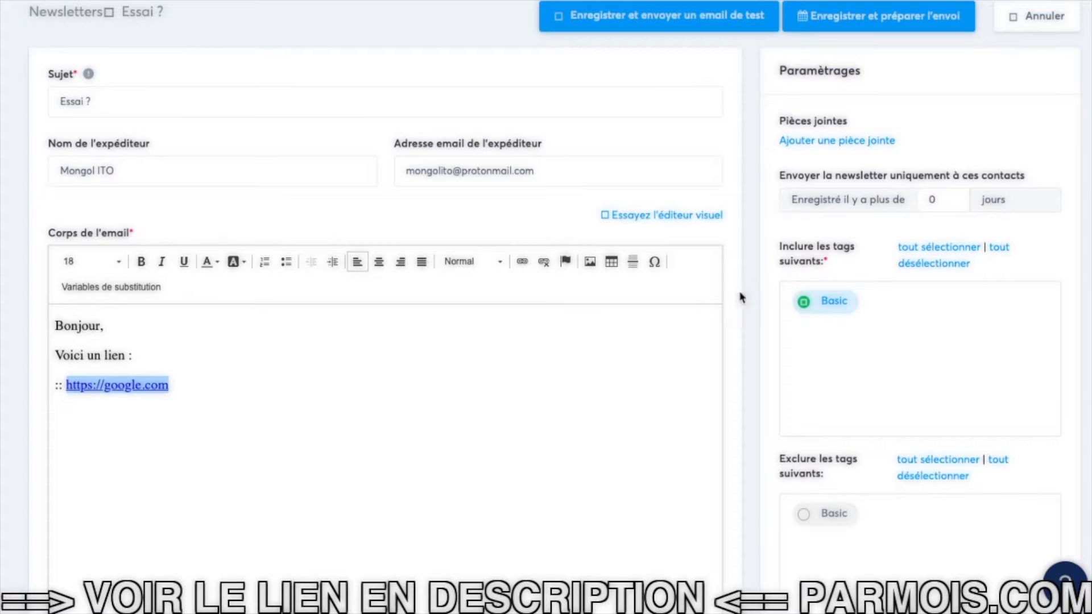
pyautogui.click(863, 19)
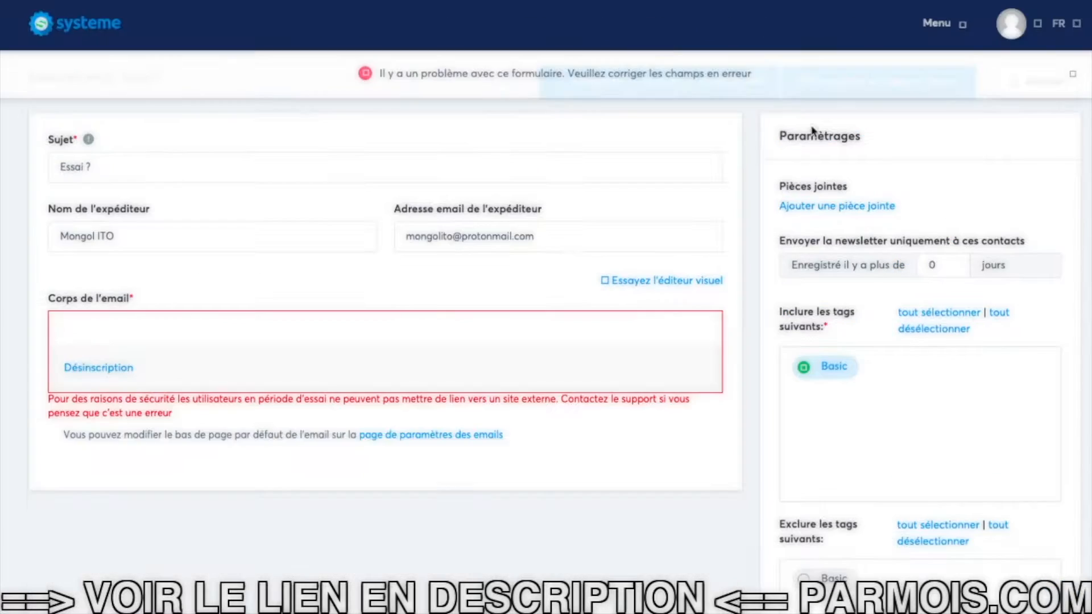
pyautogui.scroll(-8, 322, 328)
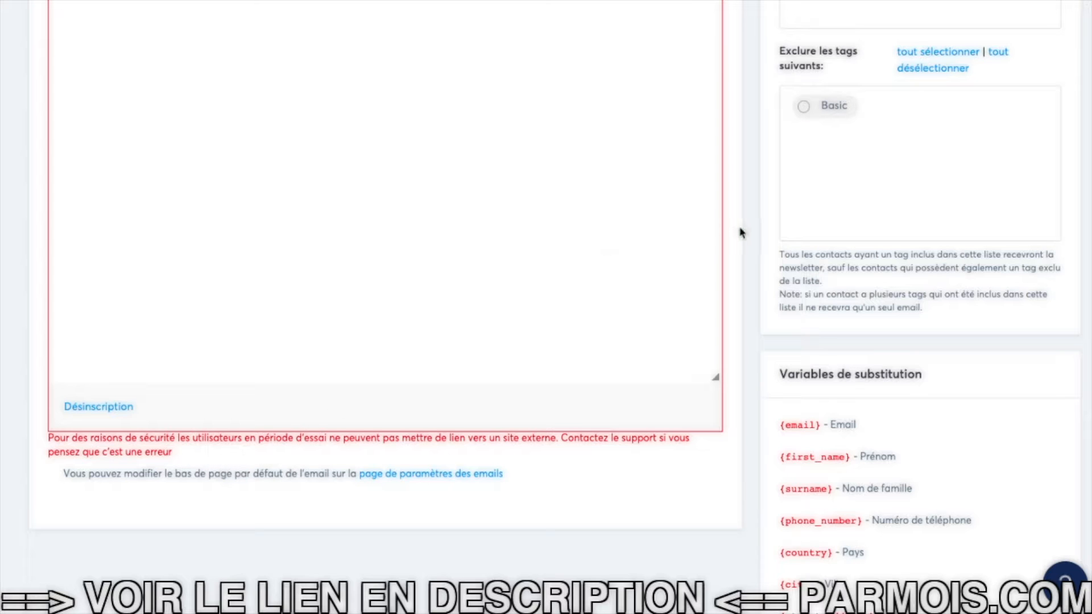
pyautogui.scroll(10, 745, 230)
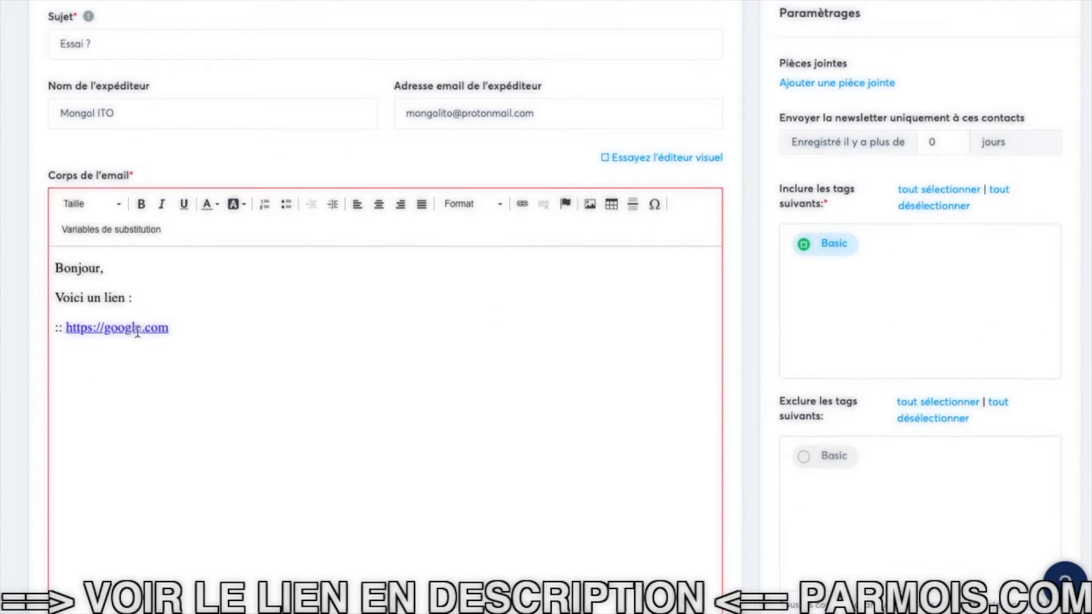
pyautogui.click(179, 325)
pyautogui.moveTo(180, 325); pyautogui.dragTo(67, 324)
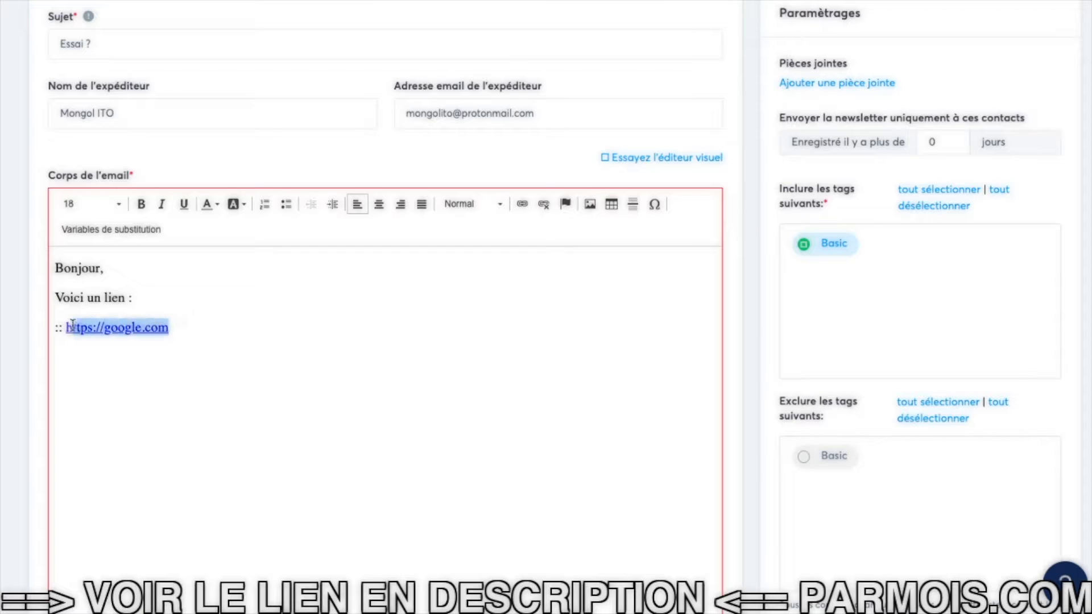
pyautogui.press('BackSpace')
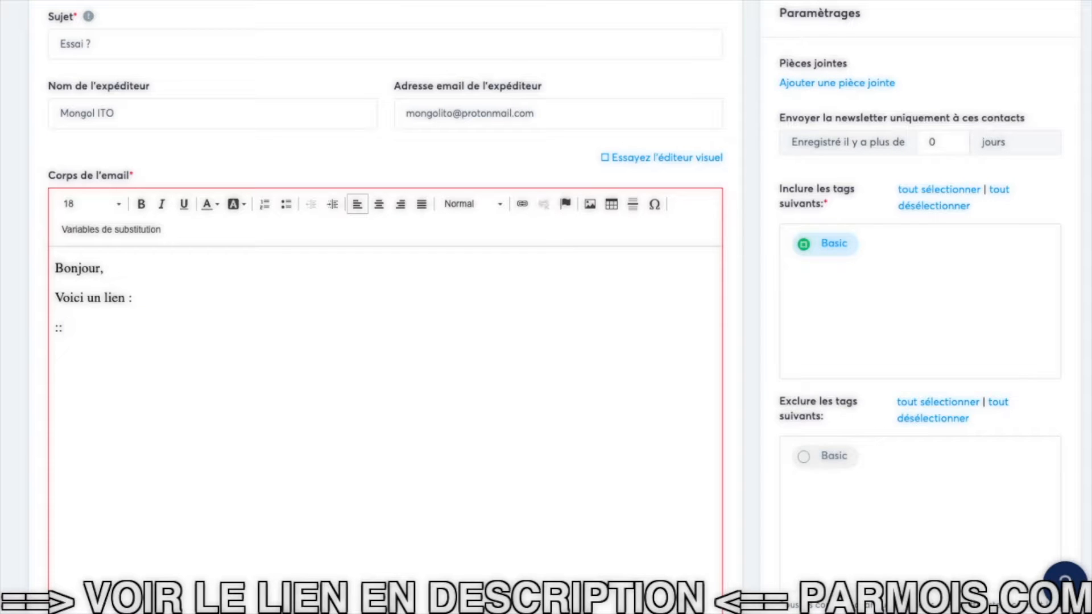
pyautogui.write('https://mongolito.')
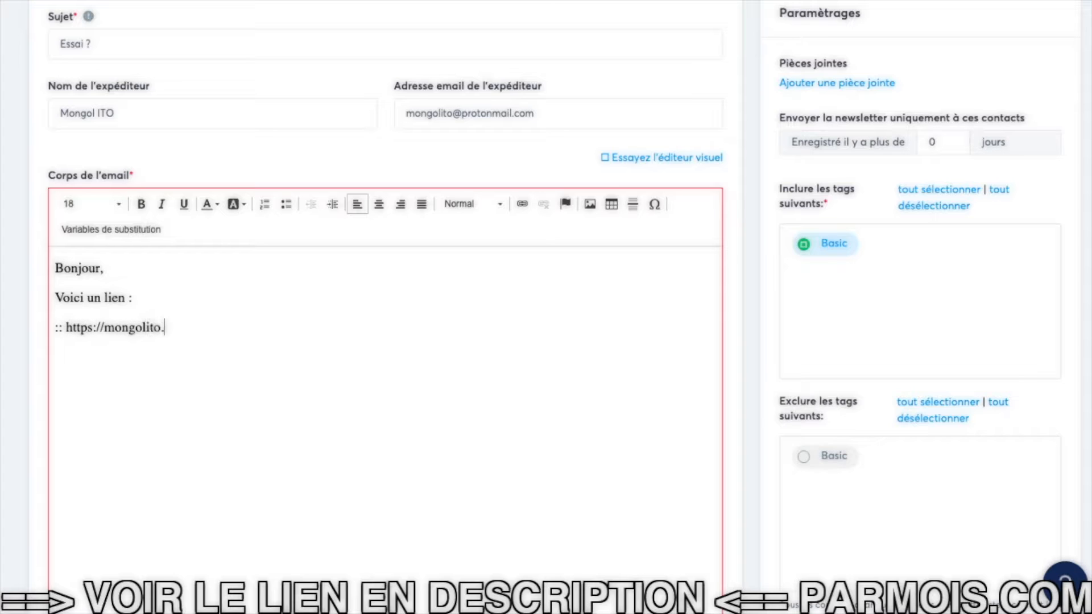
pyautogui.write('systeme.io')
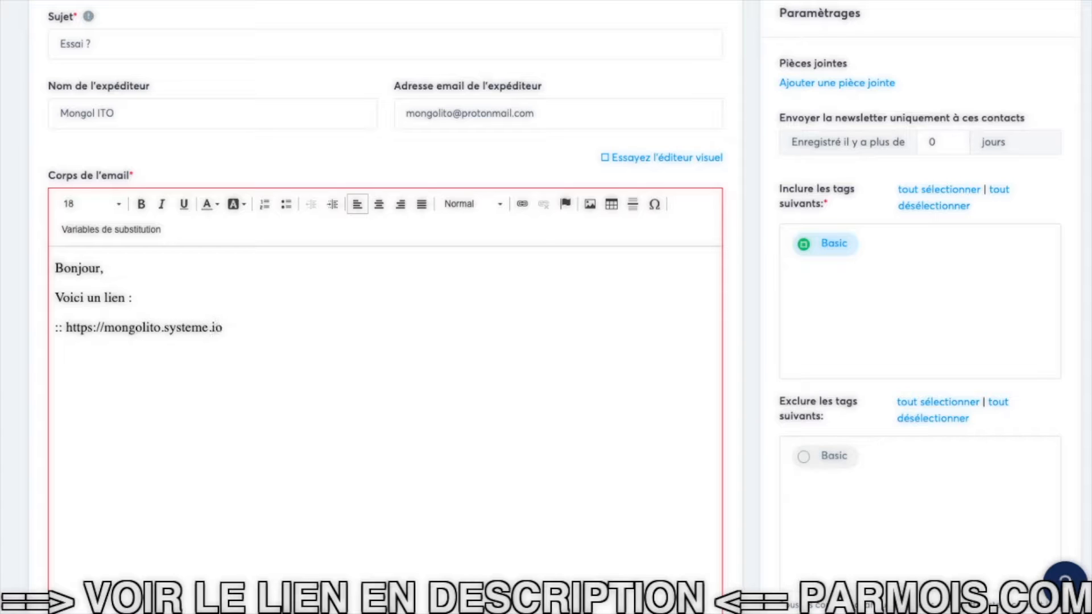
pyautogui.moveTo(239, 329); pyautogui.dragTo(69, 332)
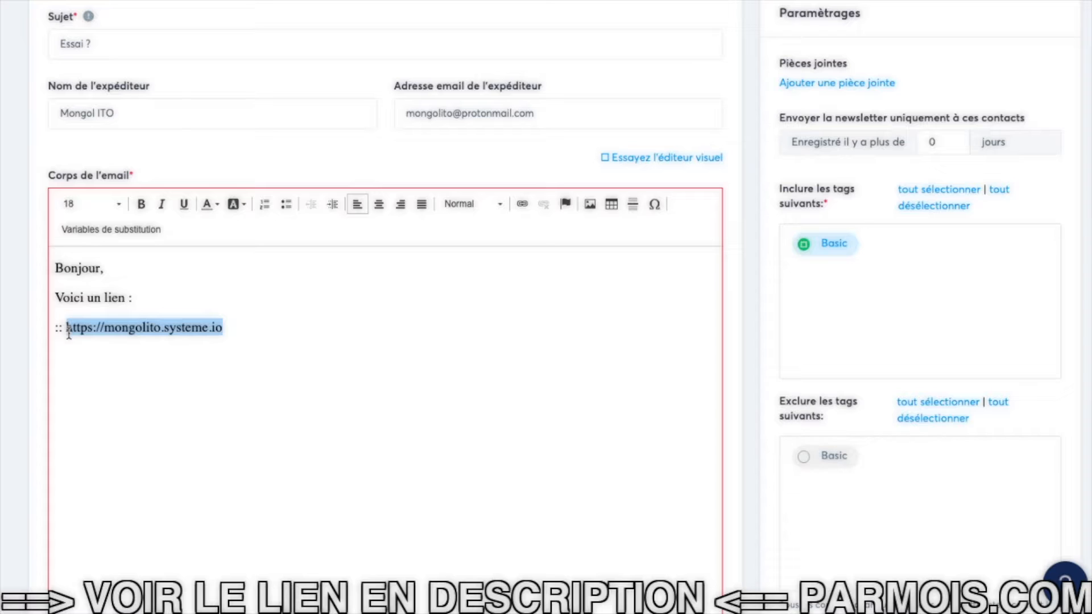
pyautogui.click(522, 204)
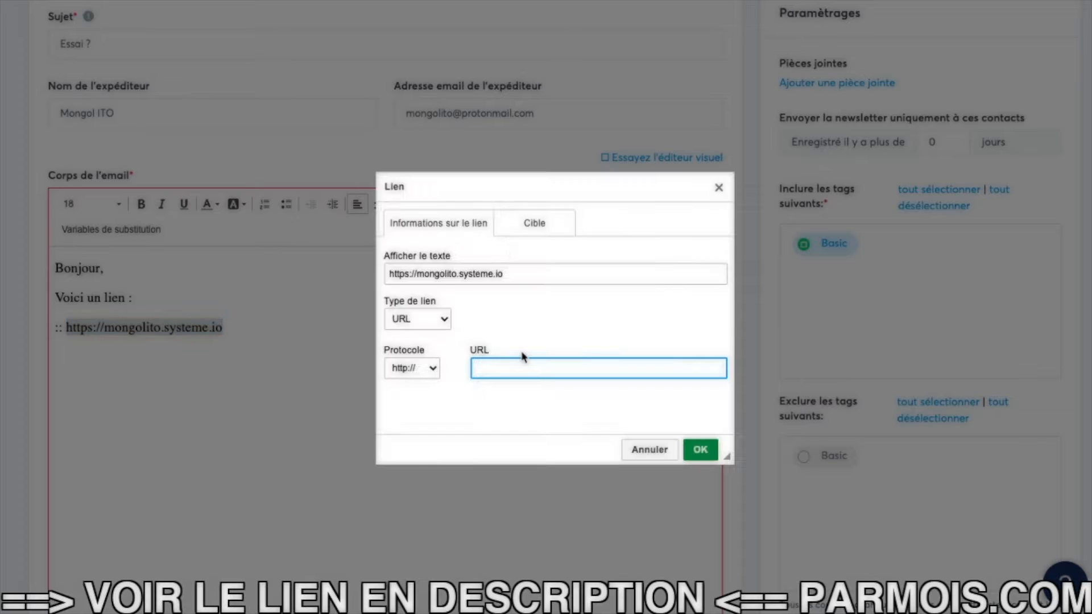
pyautogui.write('mongolito.systeme.io')
pyautogui.click(699, 449)
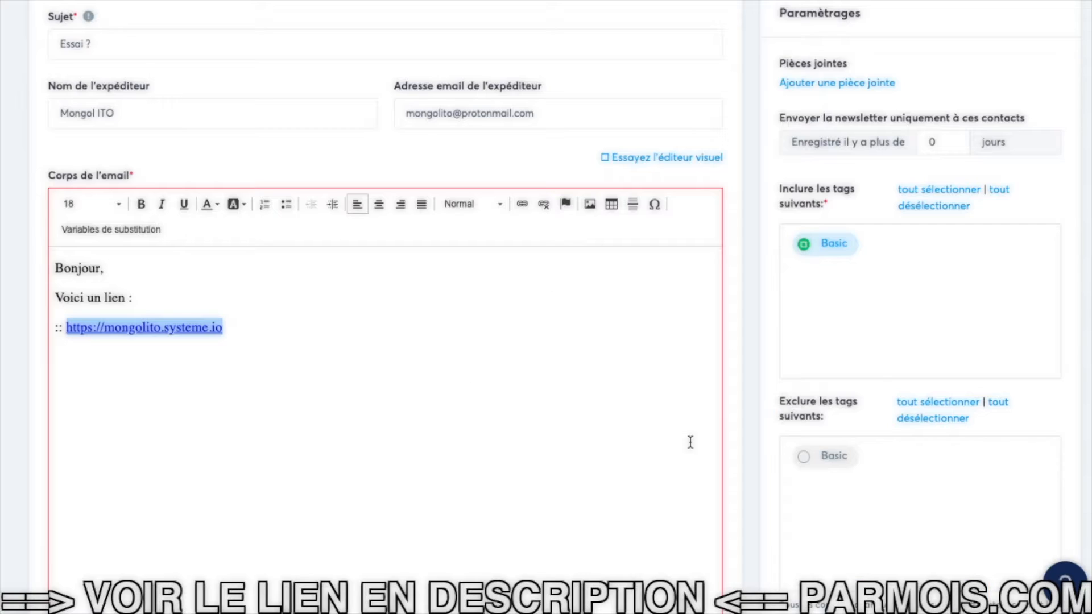
# Step: Save the newsletter and proceed to its send preparation, and return to the newsletters list without sending
pyautogui.click(738, 358)
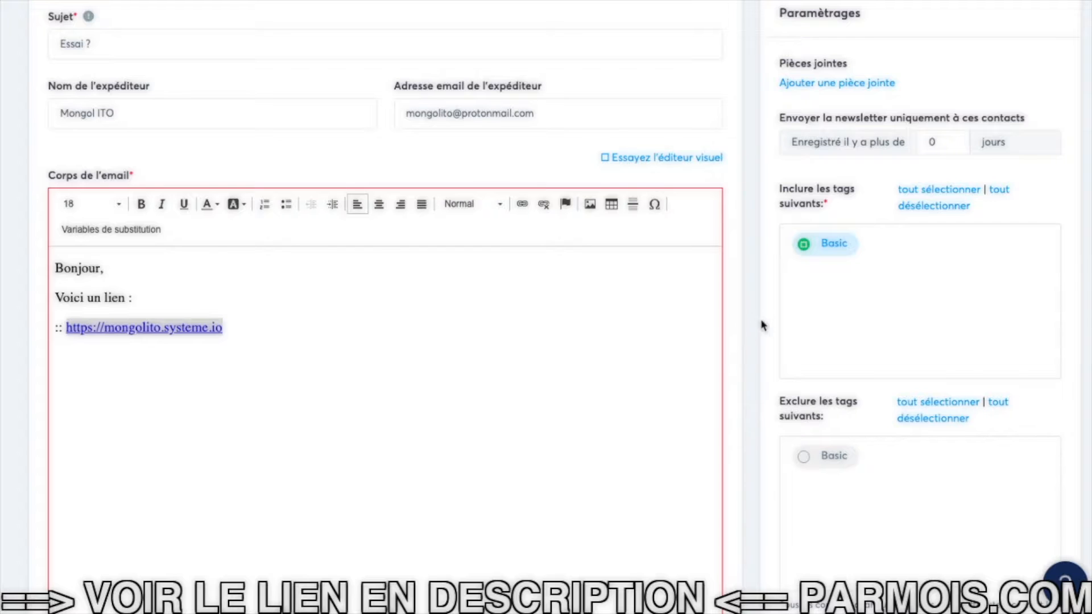
pyautogui.scroll(3, 765, 319)
pyautogui.click(871, 85)
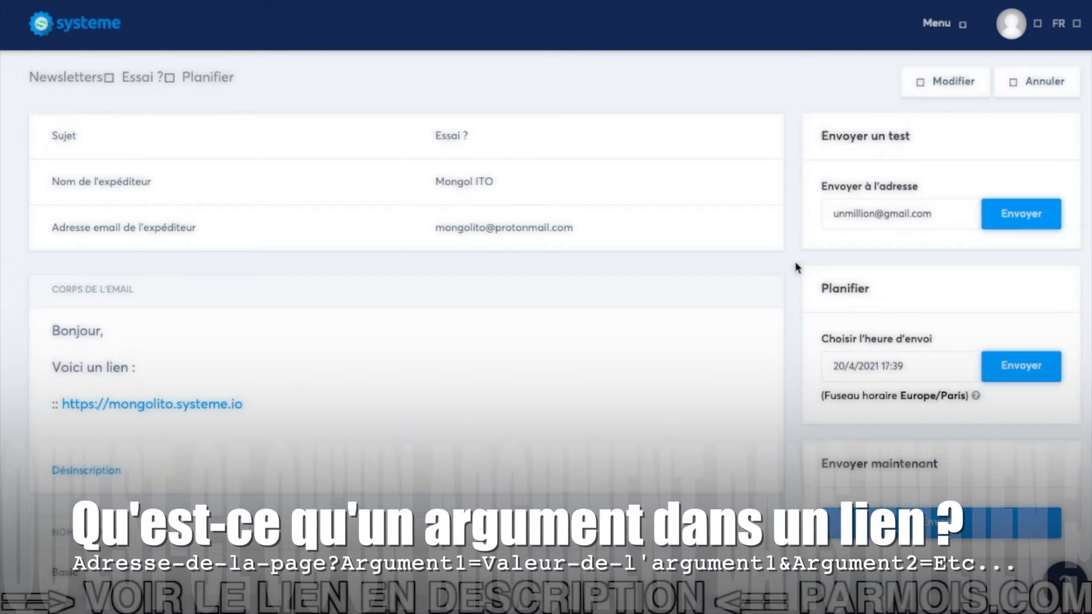
pyautogui.click(1047, 86)
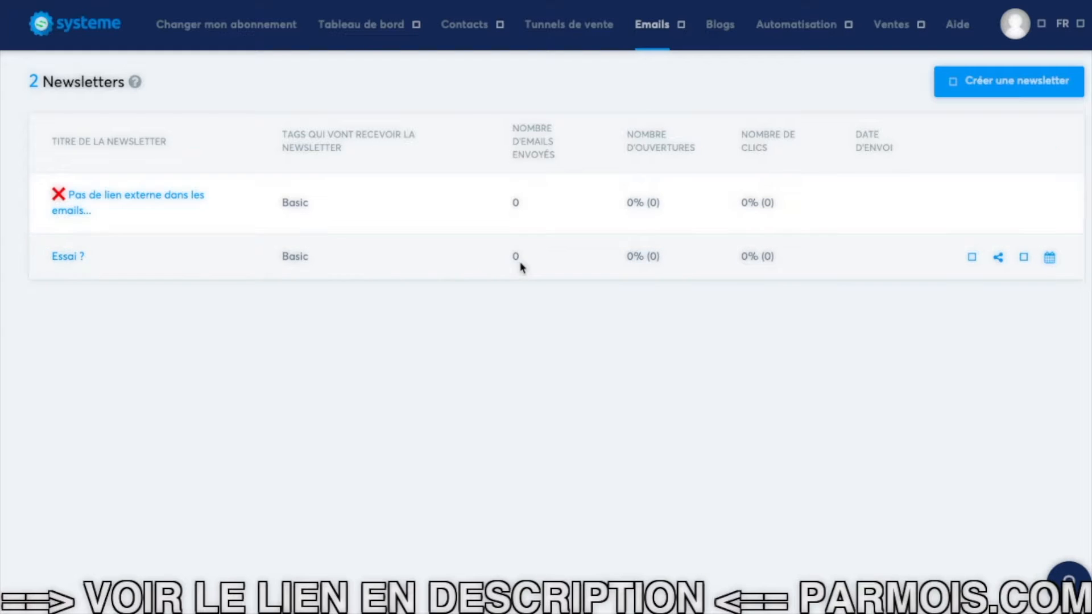
# Step: Open the "Redirection" sales funnel and load its capture page in the page editor
pyautogui.click(560, 32)
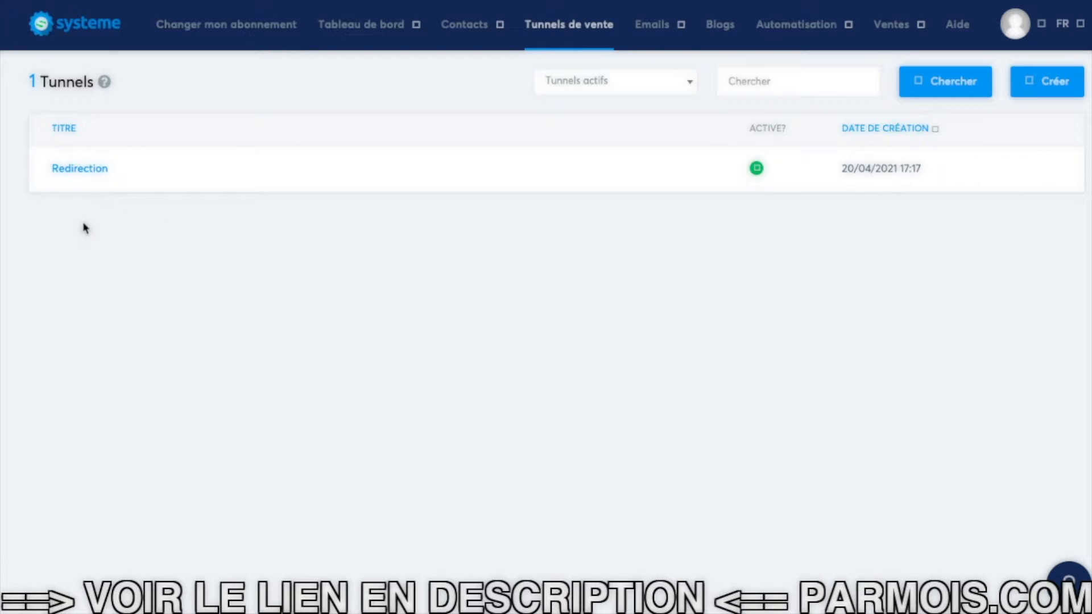
pyautogui.click(94, 178)
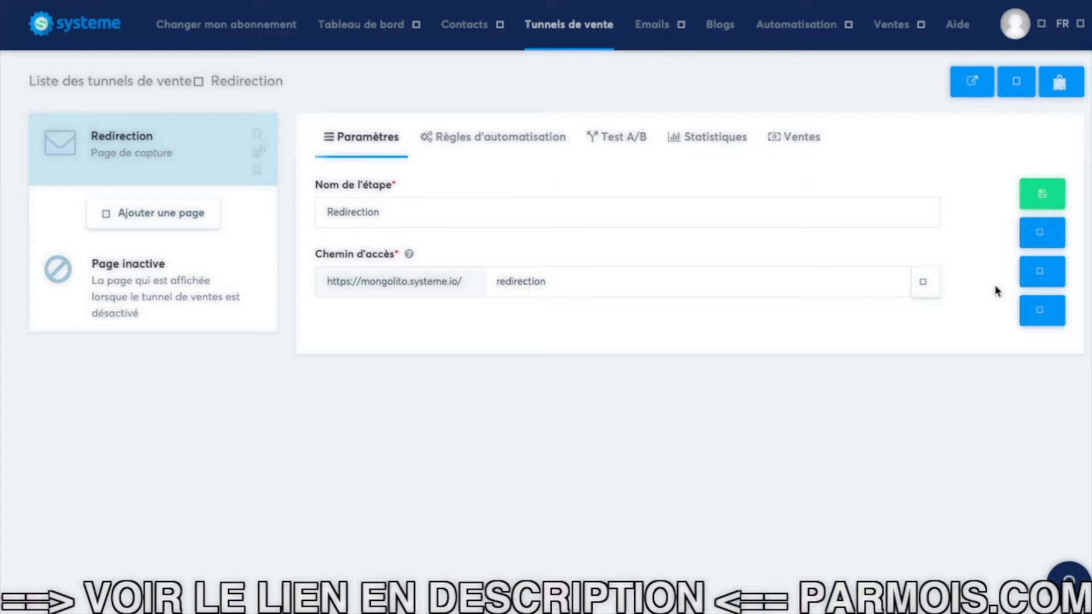
pyautogui.click(1043, 272)
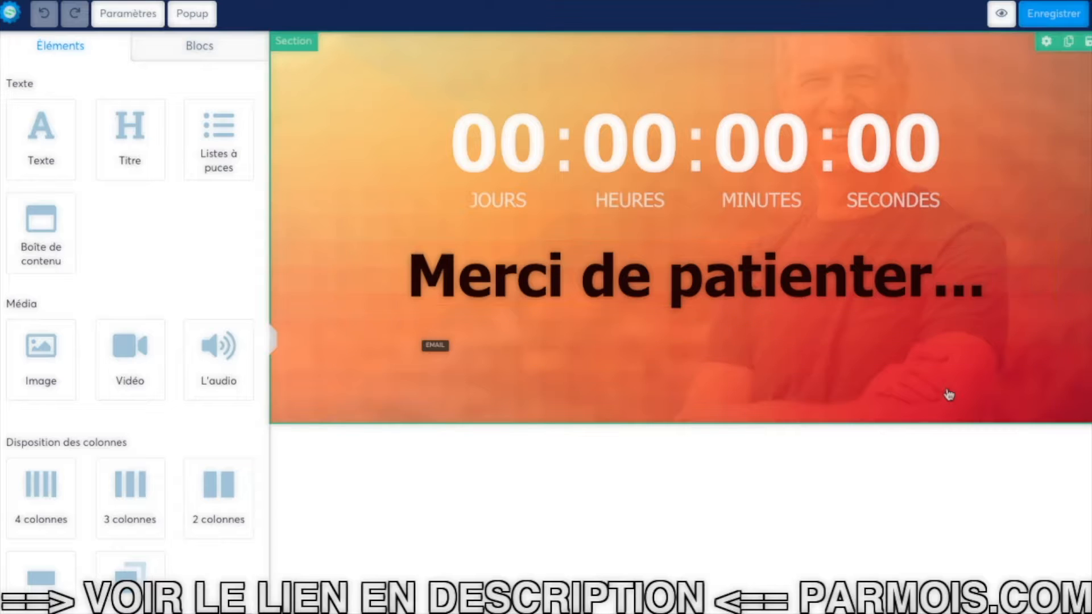
# Step: Open the footer tracking code from the redirection page's settings
pyautogui.click(136, 21)
pyautogui.scroll(-5, 142, 409)
pyautogui.scroll(-10, 142, 408)
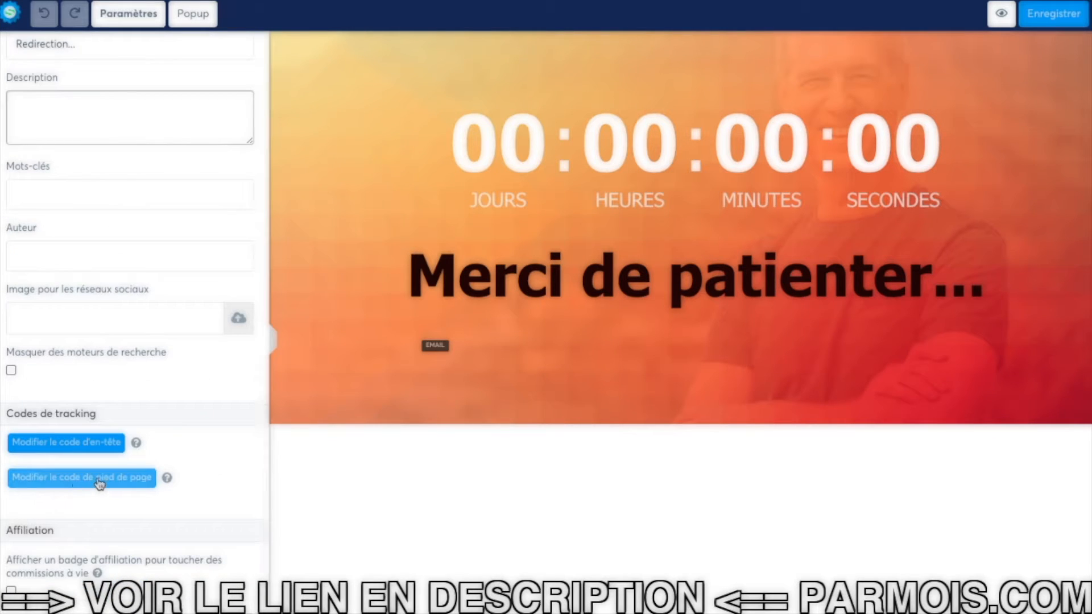
pyautogui.click(99, 483)
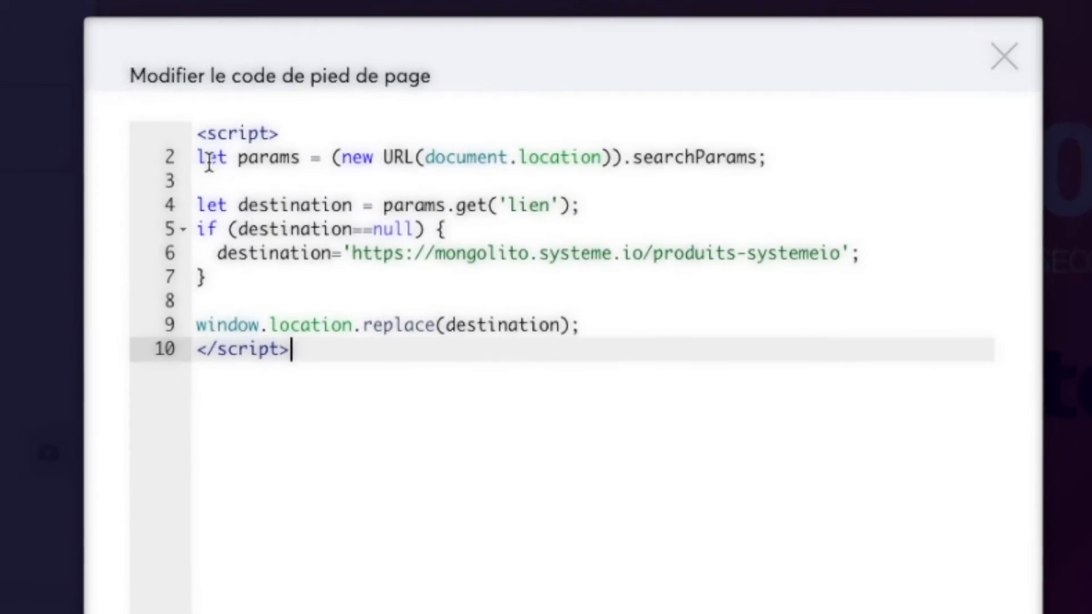
# Step: Examine the footer script, including the URL parameter reading, the 'lien' argument, the default destination and the redirect line
pyautogui.moveTo(215, 159); pyautogui.dragTo(778, 158)
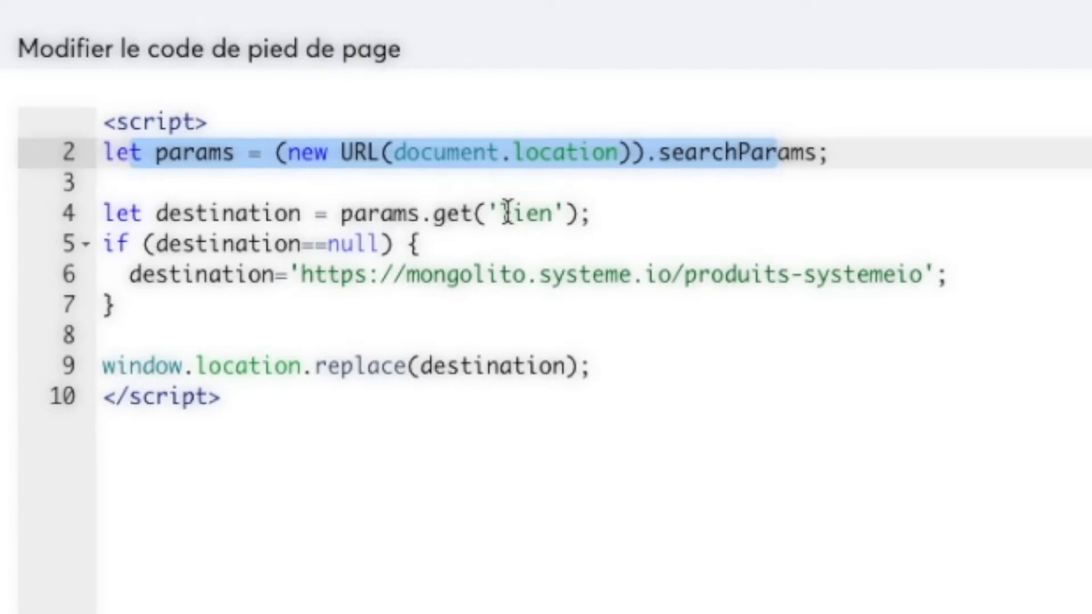
pyautogui.moveTo(502, 214); pyautogui.dragTo(578, 215)
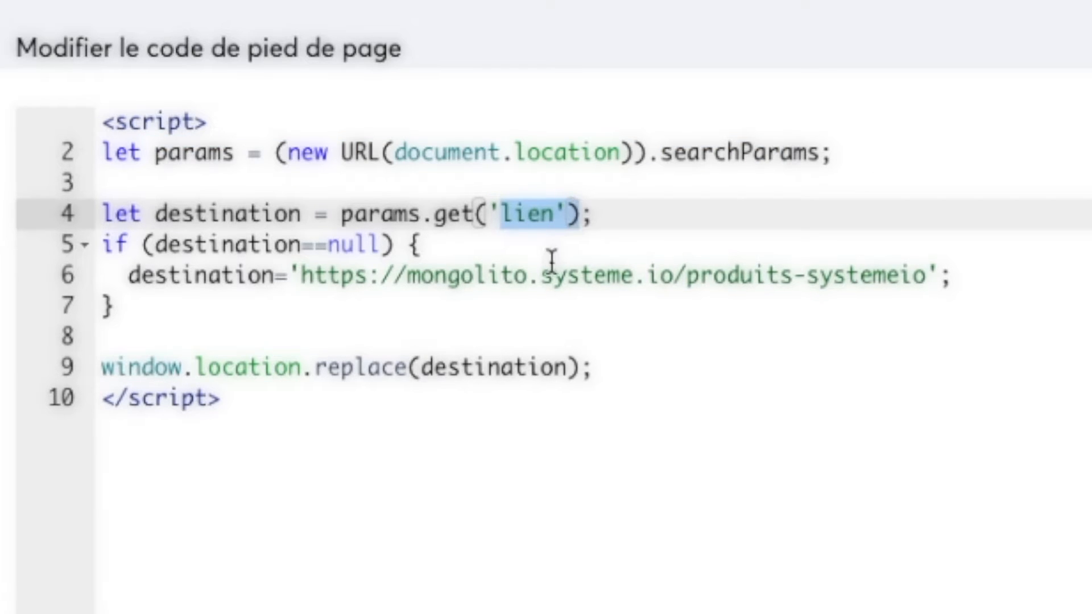
pyautogui.click(238, 280)
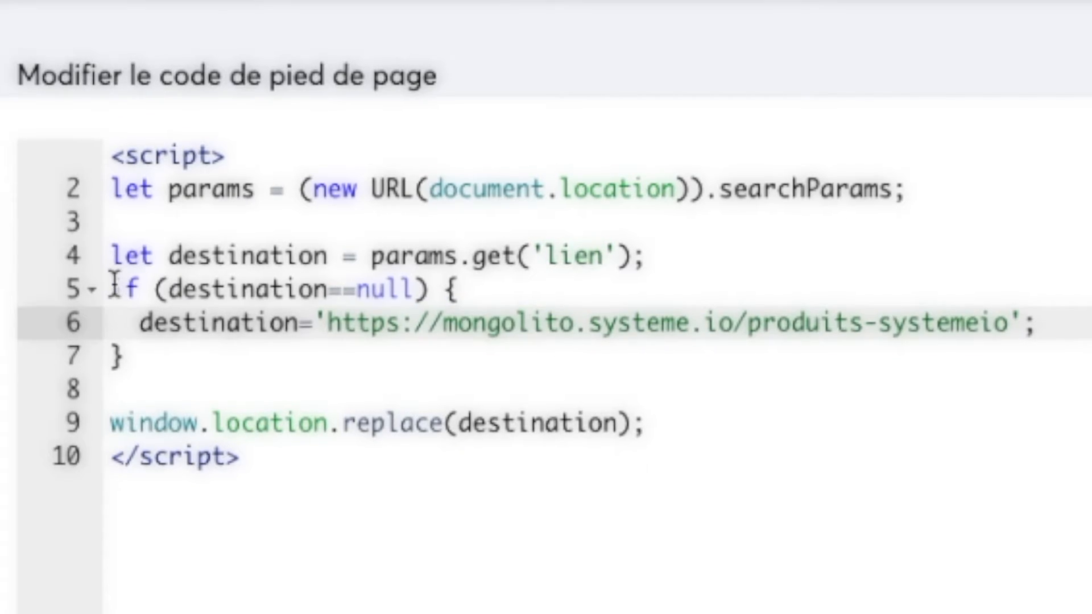
pyautogui.moveTo(114, 285); pyautogui.dragTo(251, 353)
pyautogui.click(196, 392)
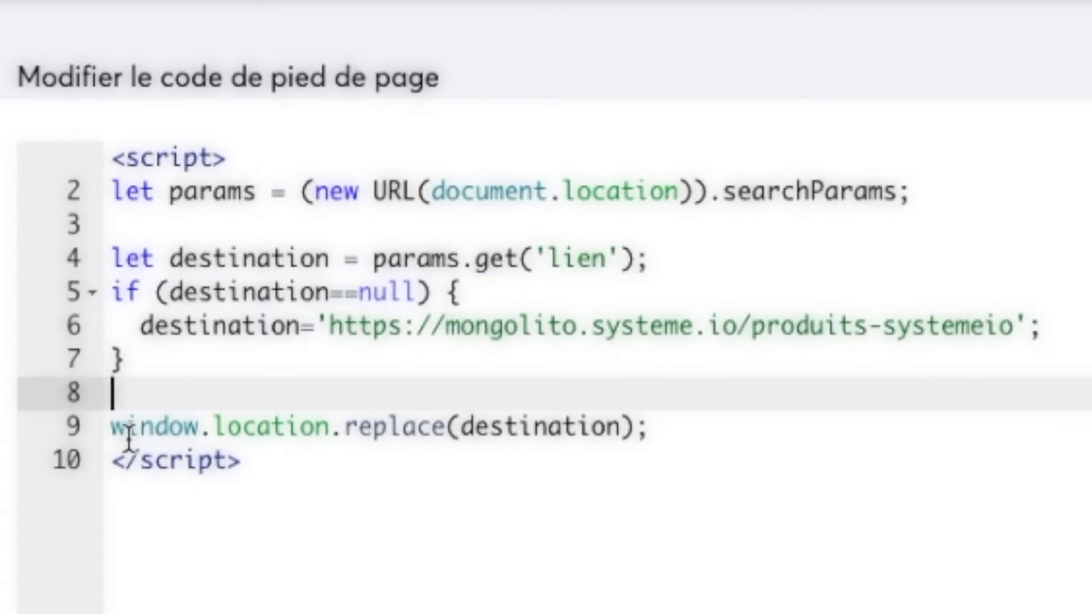
pyautogui.moveTo(129, 439); pyautogui.dragTo(565, 438)
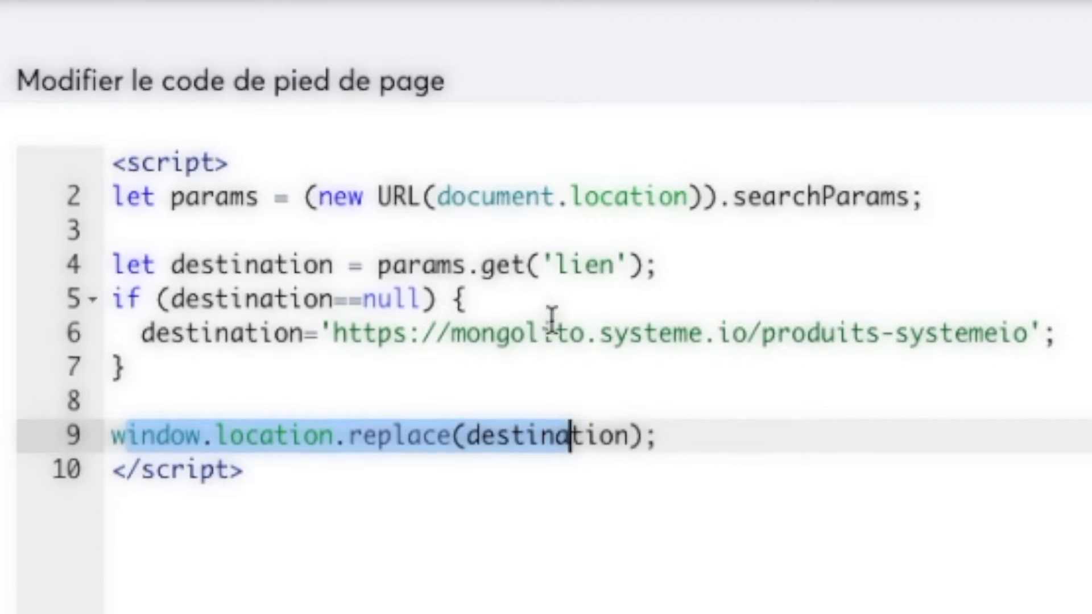
pyautogui.click(579, 266)
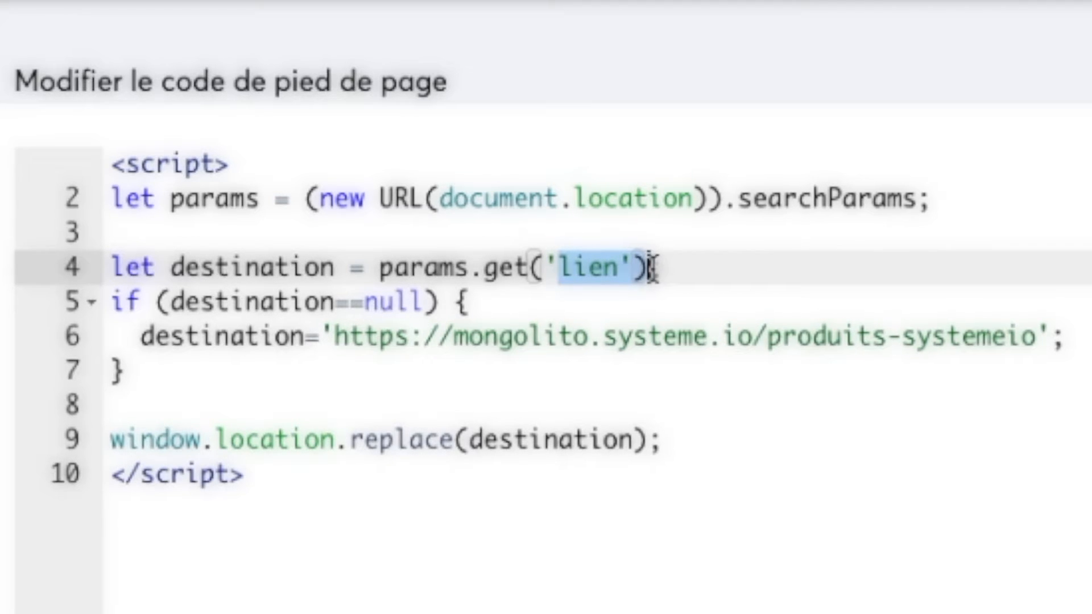
pyautogui.moveTo(458, 339); pyautogui.dragTo(870, 337)
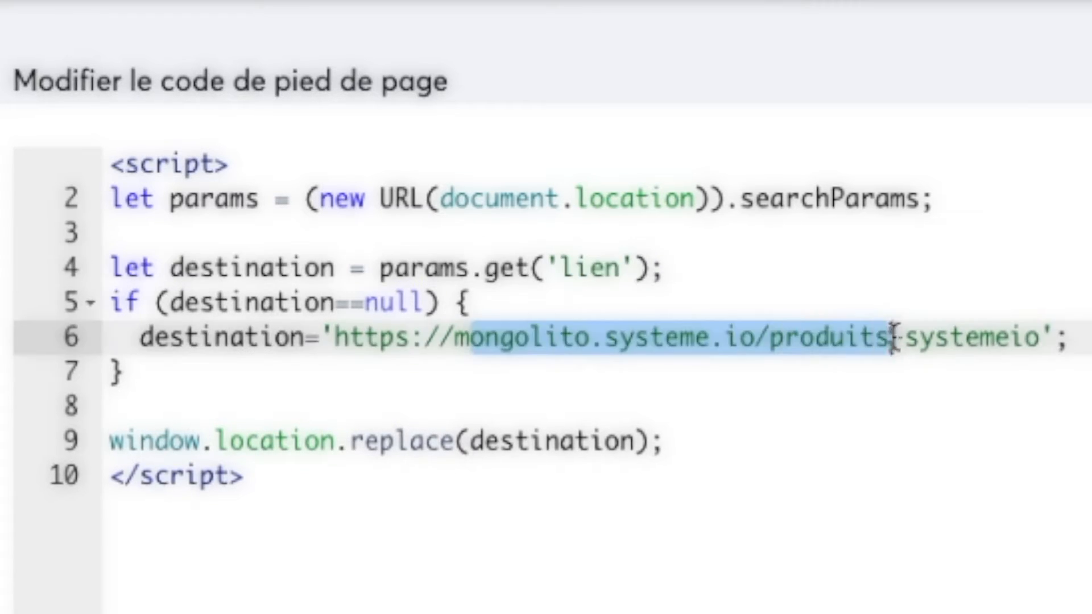
# Step: Close the footer code without changing it and save the redirection page
pyautogui.click(497, 404)
pyautogui.click(300, 528)
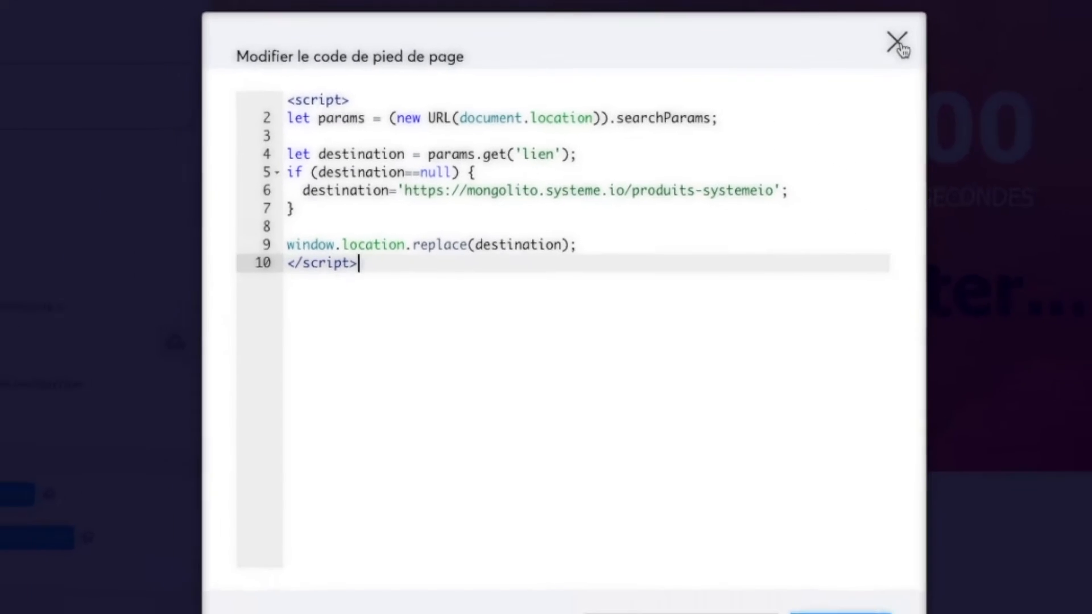
pyautogui.click(955, 42)
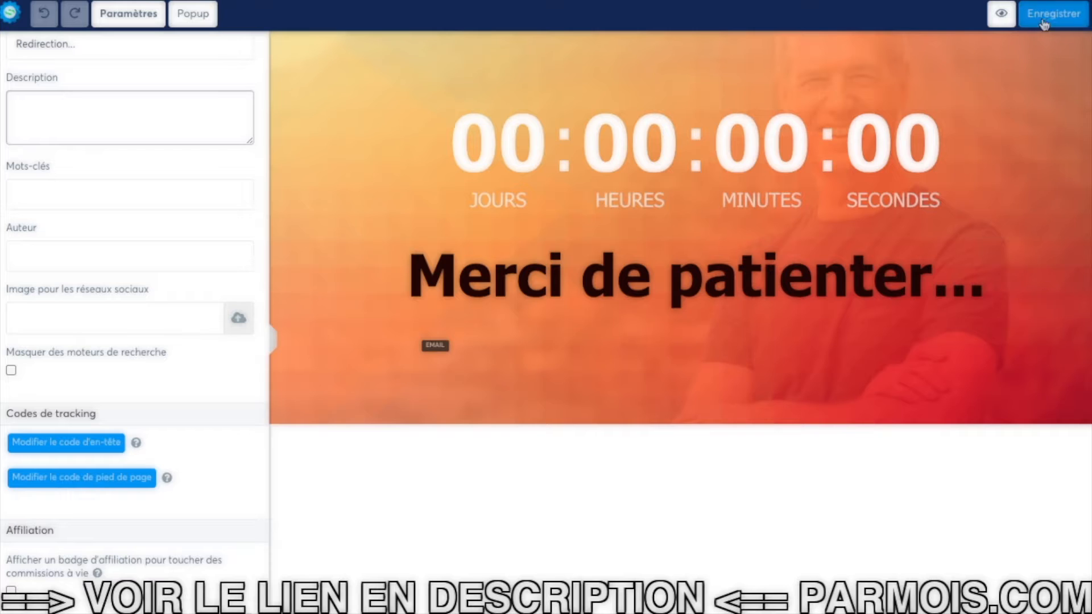
pyautogui.click(1052, 14)
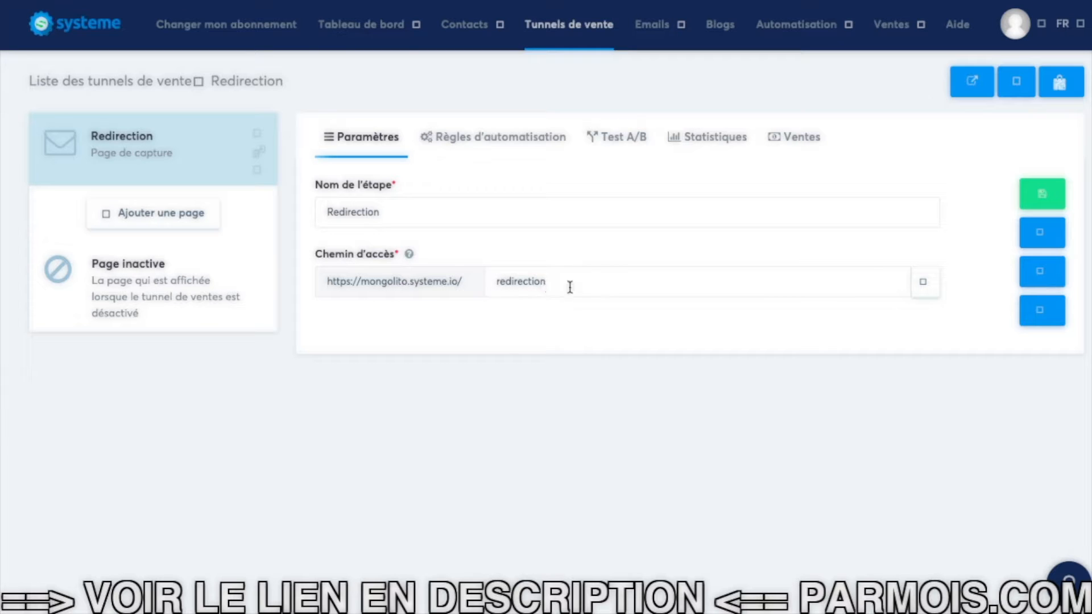
pyautogui.moveTo(653, 26)
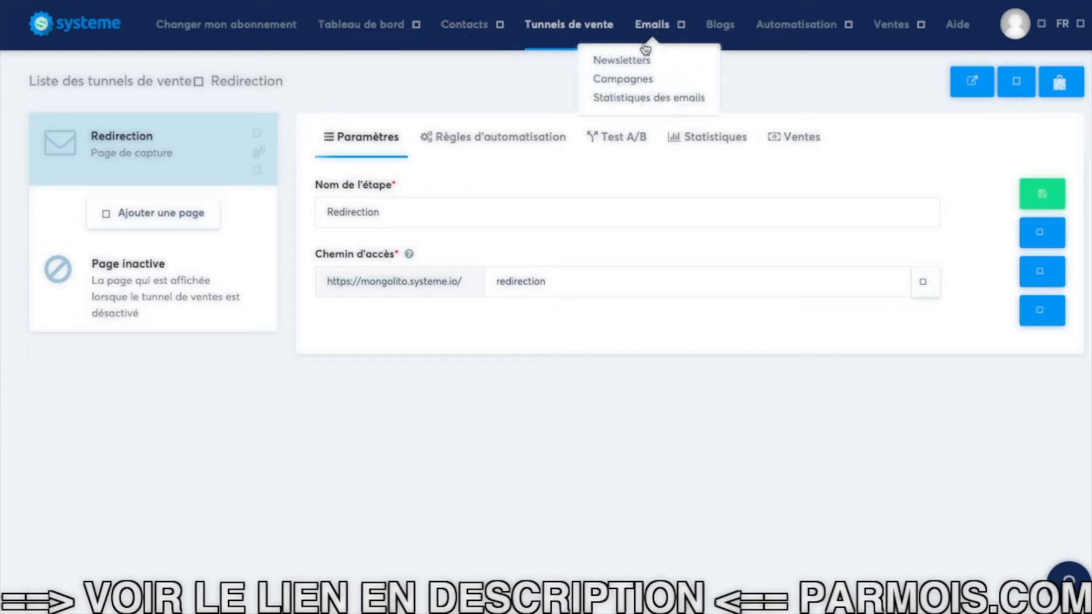
pyautogui.click(635, 64)
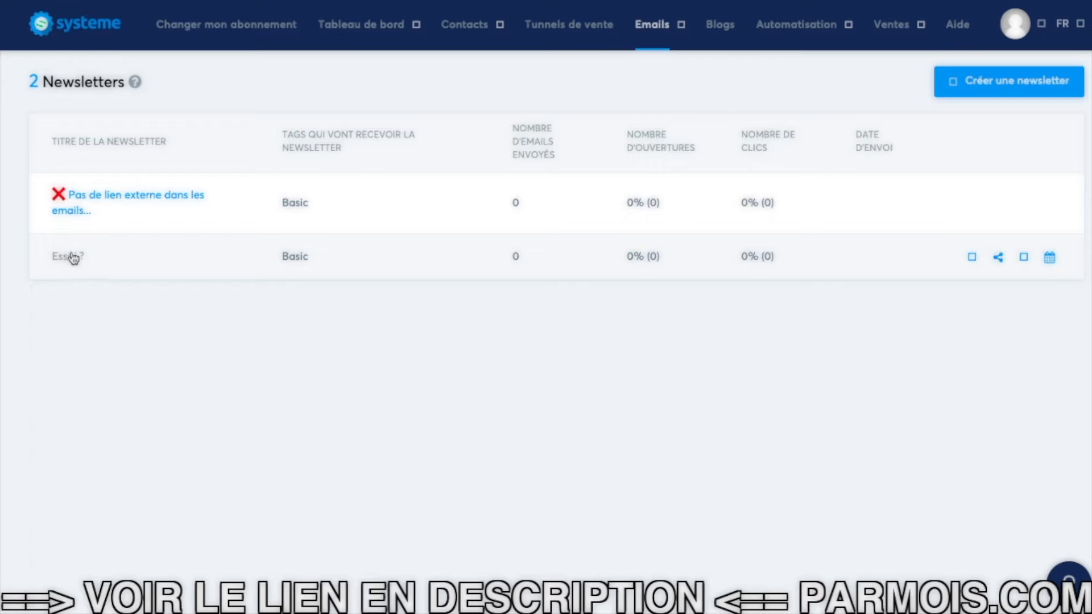
pyautogui.click(71, 255)
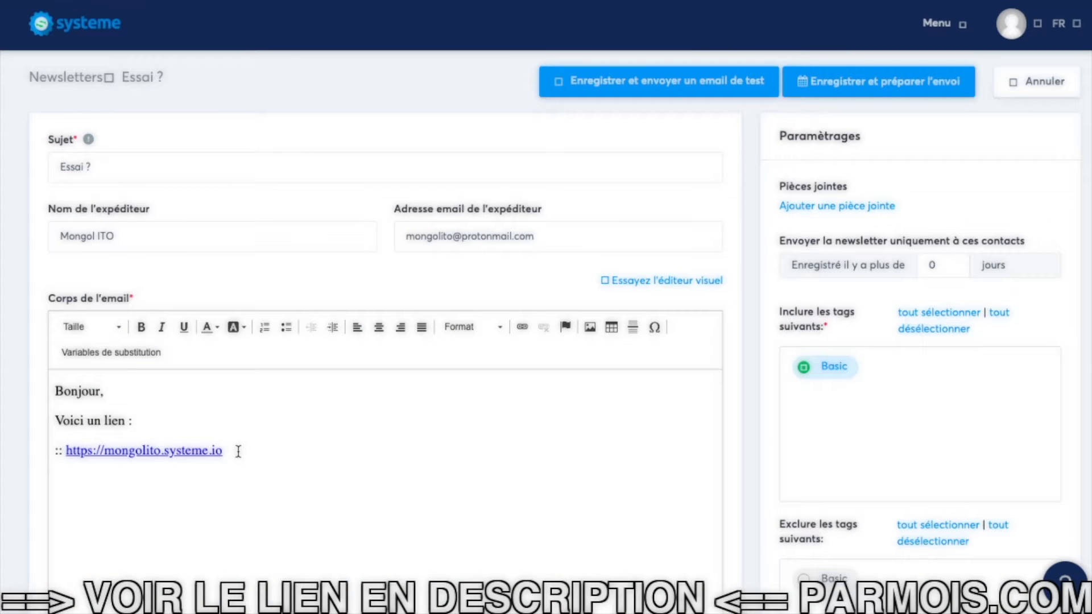
pyautogui.click(235, 450)
pyautogui.moveTo(234, 450); pyautogui.dragTo(65, 451)
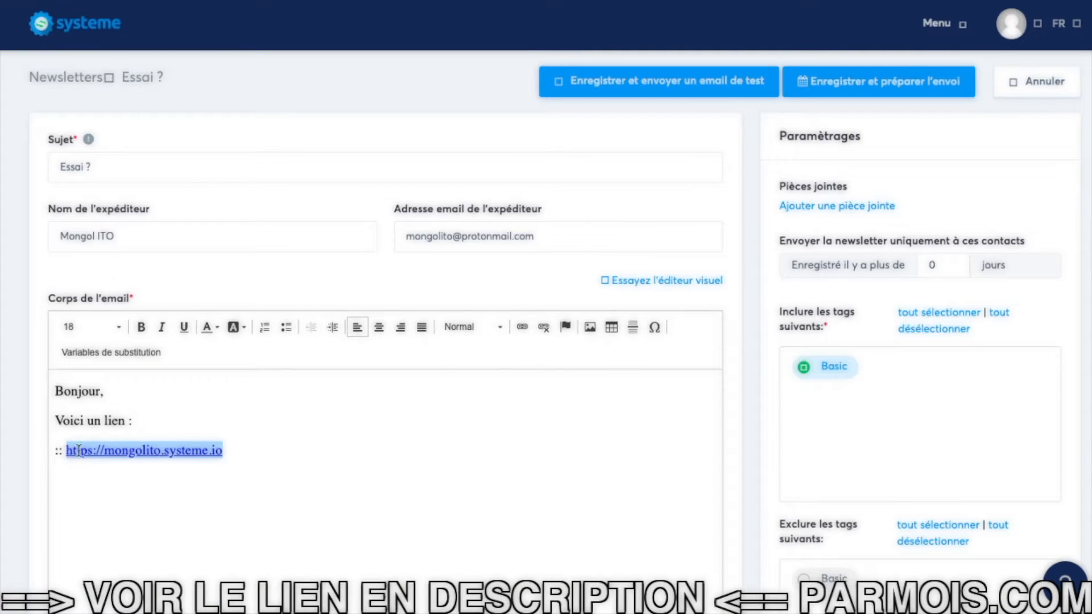
pyautogui.click(545, 328)
pyautogui.click(253, 444)
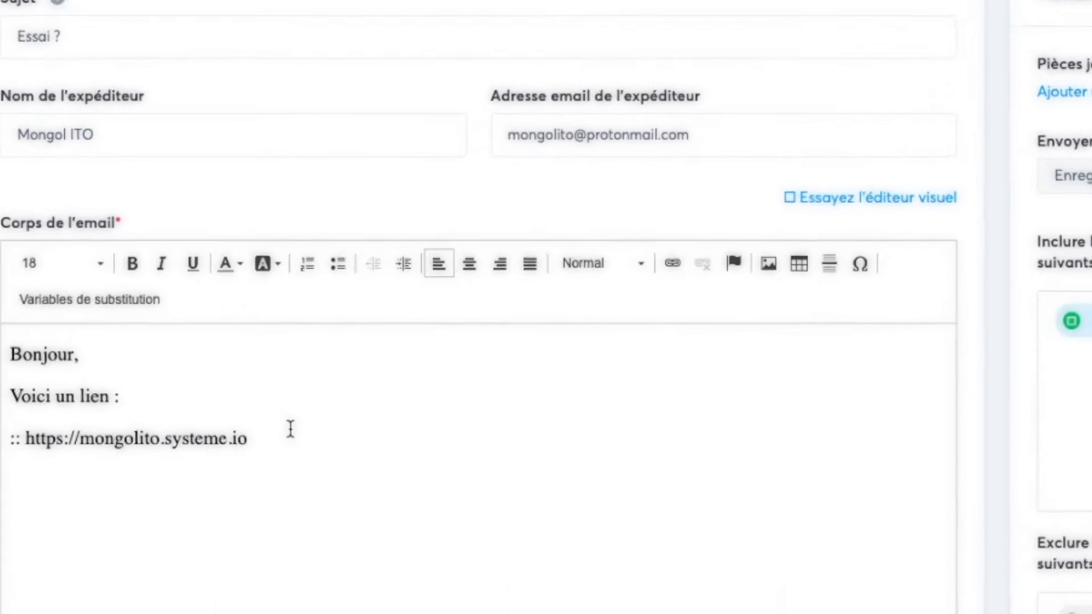
pyautogui.write('/redirect')
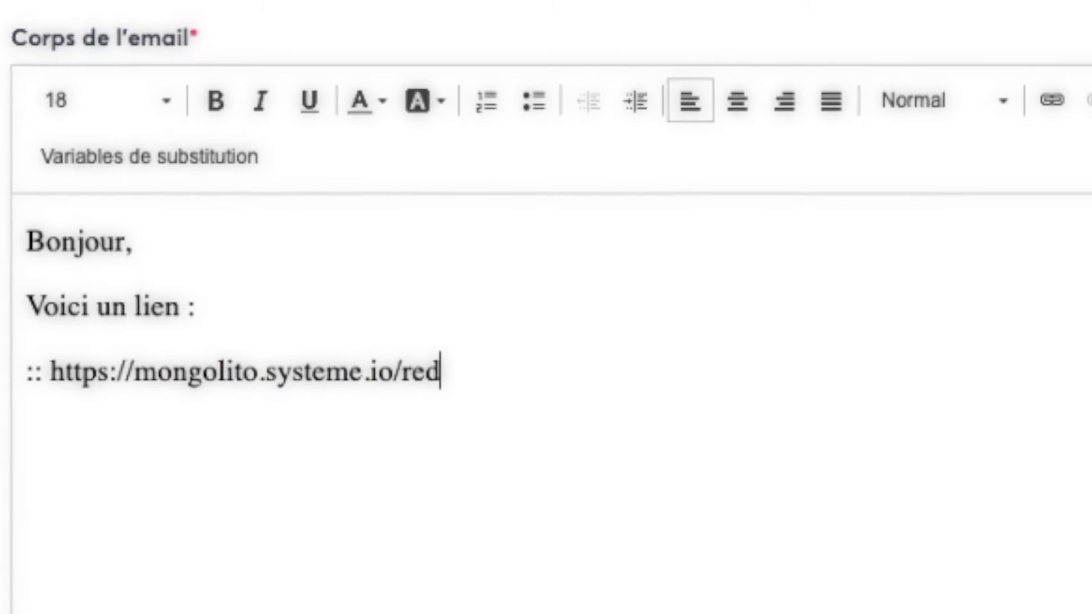
pyautogui.write('ion')
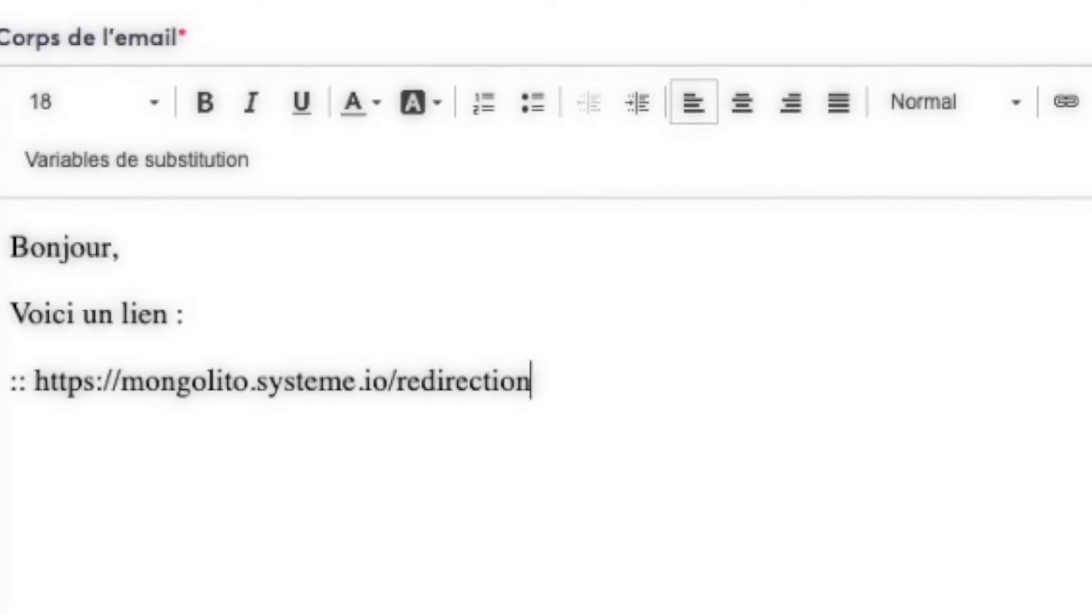
pyautogui.write('?lien')
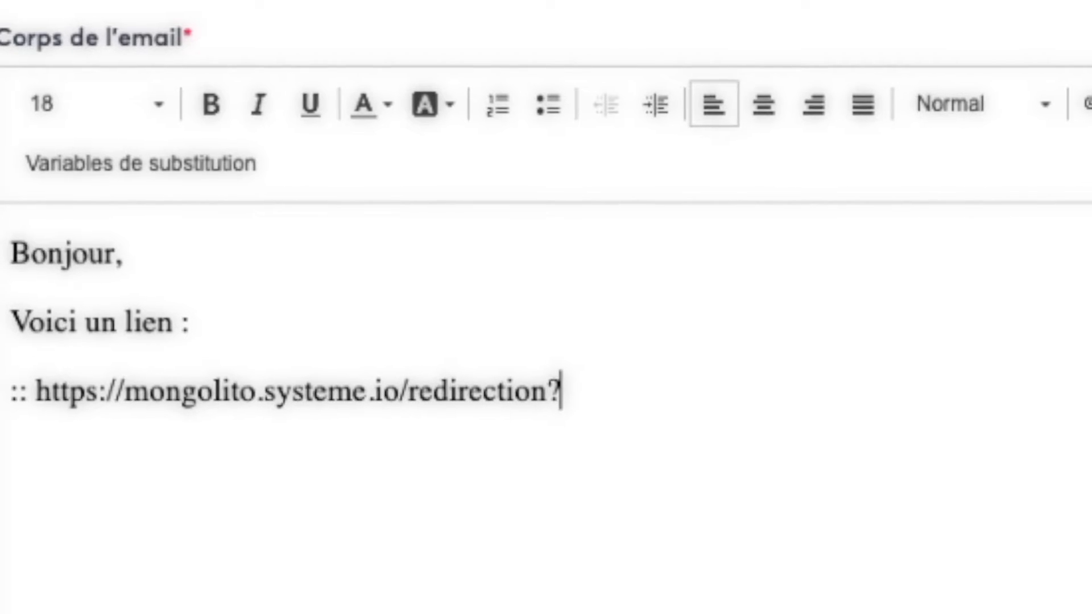
pyautogui.write('=htt')
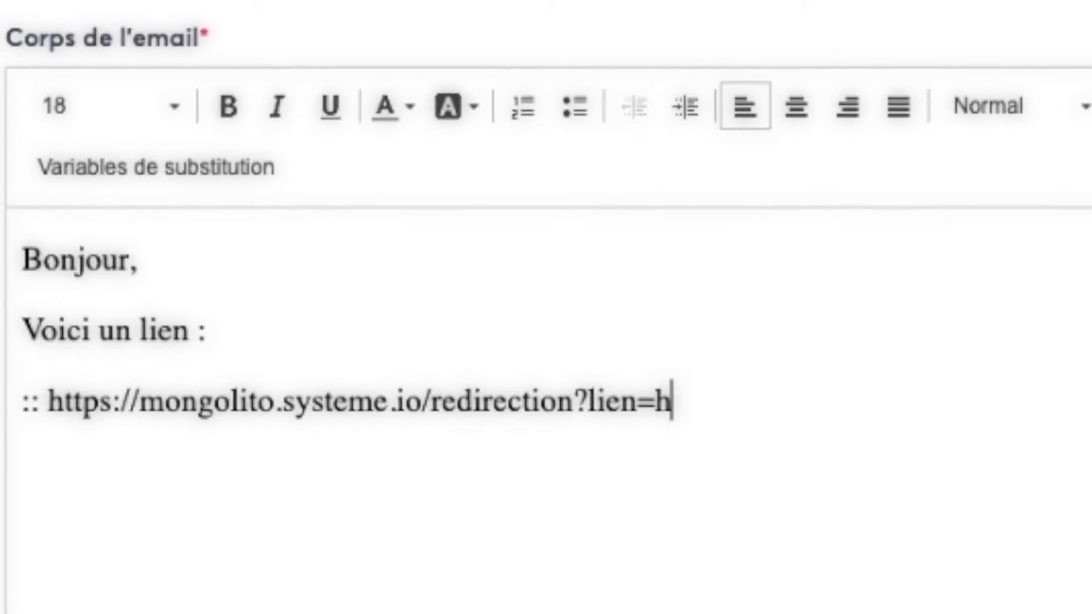
pyautogui.write('ps://goo')
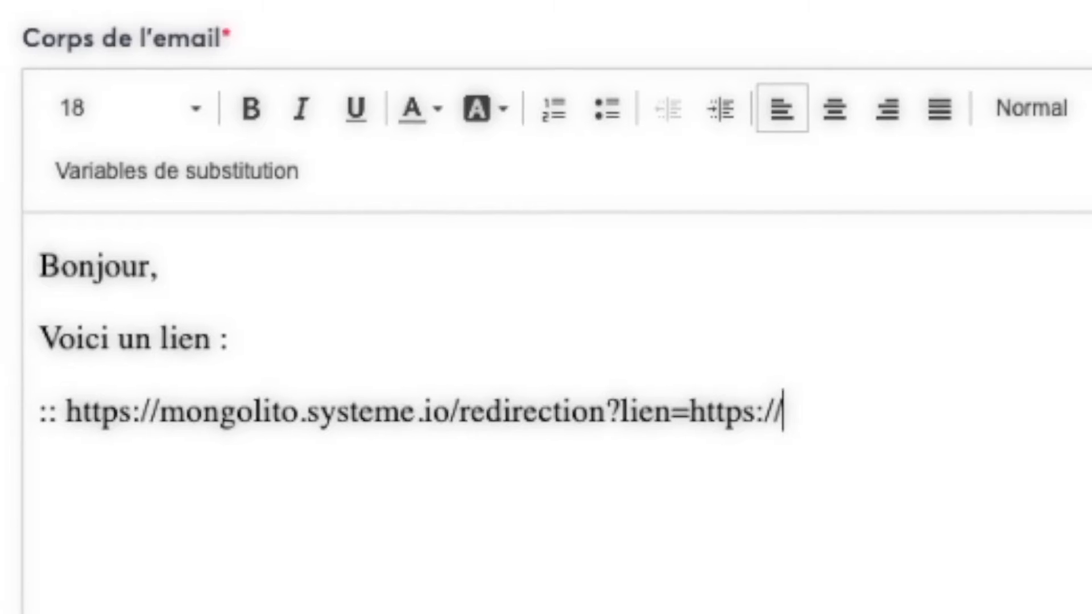
pyautogui.write('gle.com')
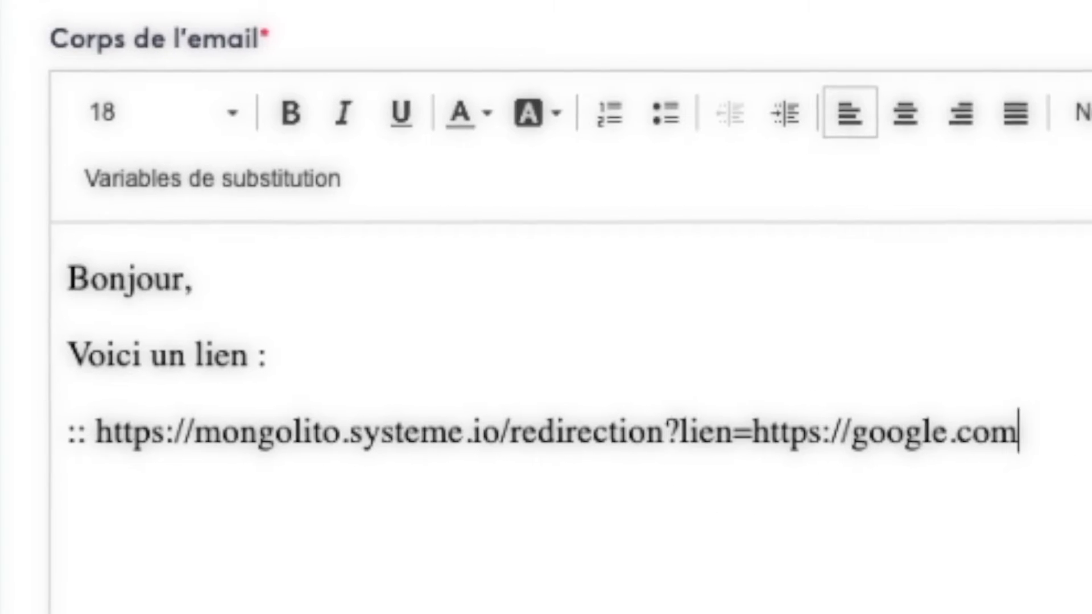
# Step: Make the full redirection address a hyperlink to the same https URL, and save the newsletter for send preparation
pyautogui.moveTo(1028, 438); pyautogui.dragTo(1075, 458)
pyautogui.hotkey('ctrl', 'c')
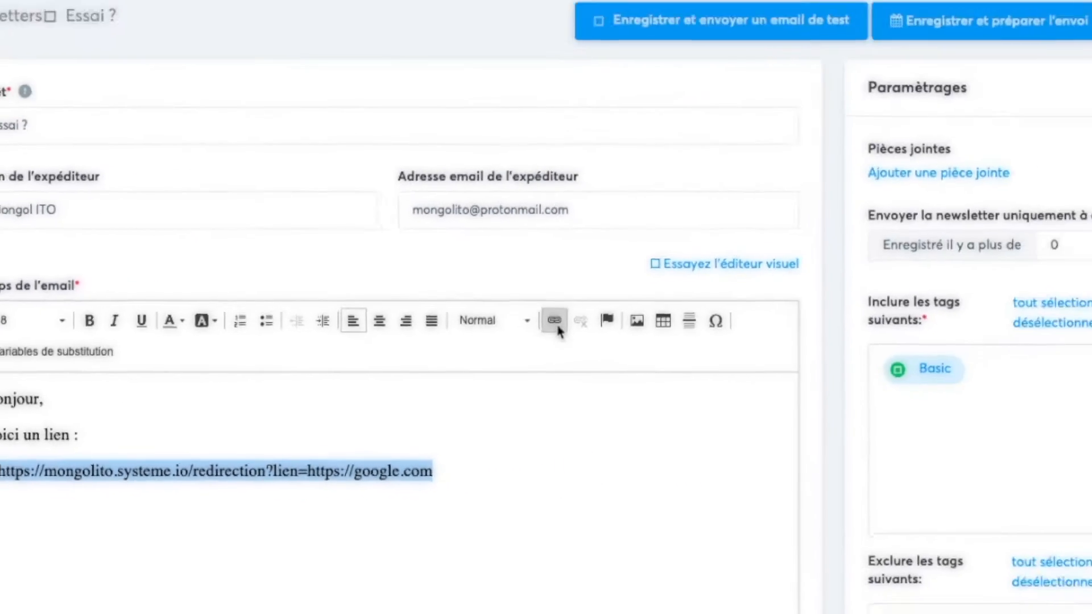
pyautogui.click(558, 324)
pyautogui.hotkey('ctrl', 'v')
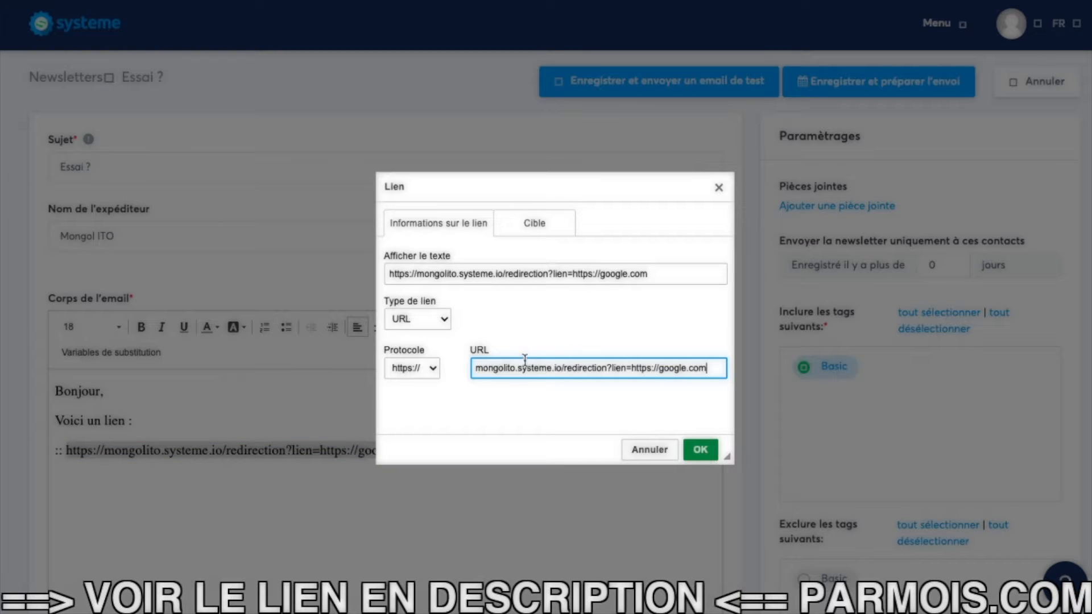
pyautogui.click(704, 450)
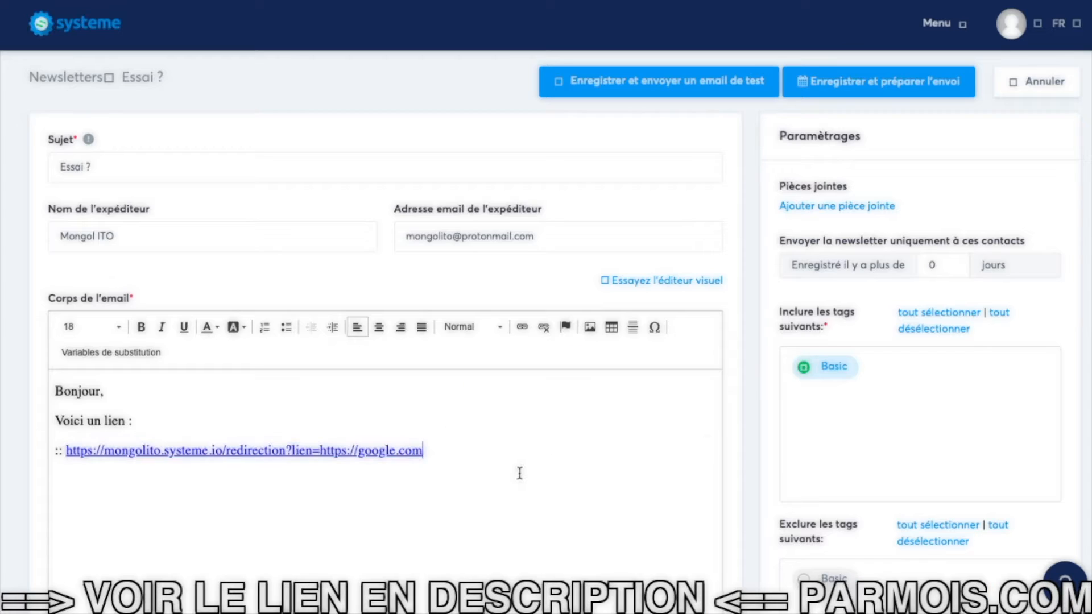
pyautogui.click(875, 90)
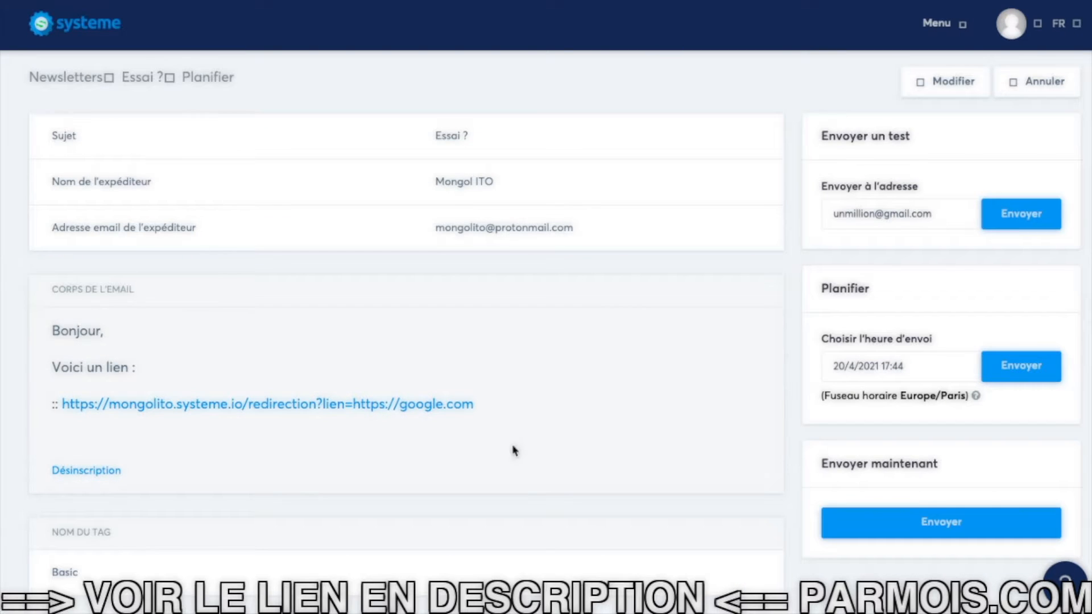
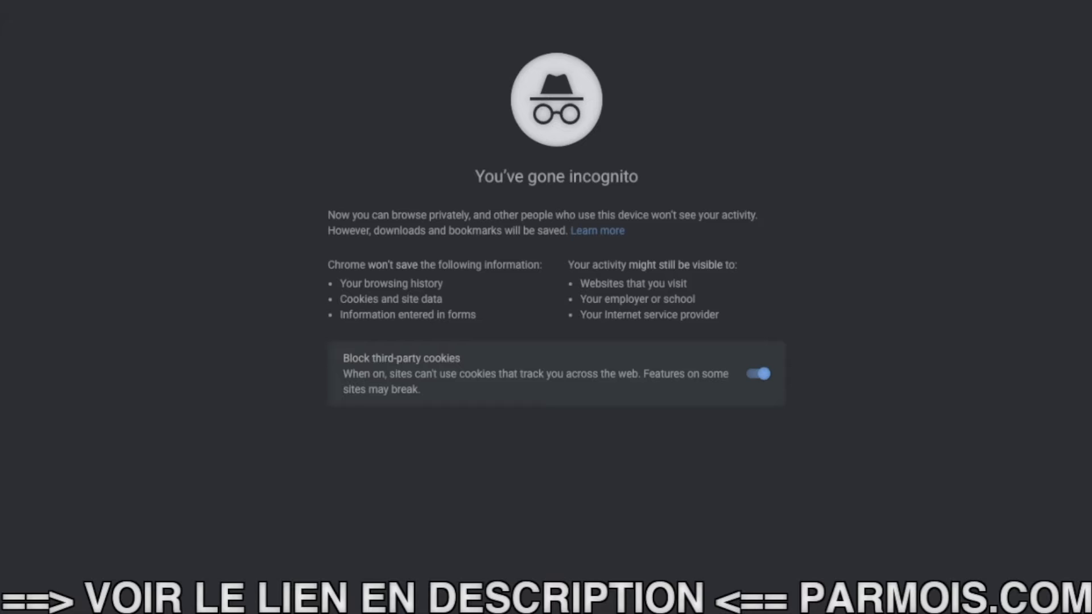
pyautogui.write('https://mongolito.systeme.io/redirection?lien=https://google.com')
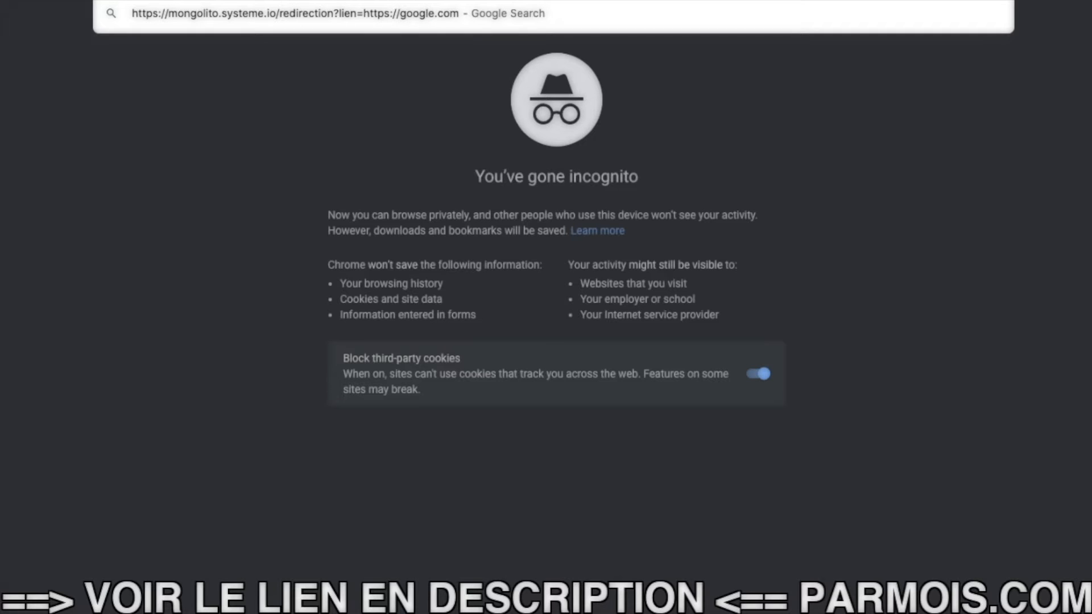
pyautogui.press('Return')
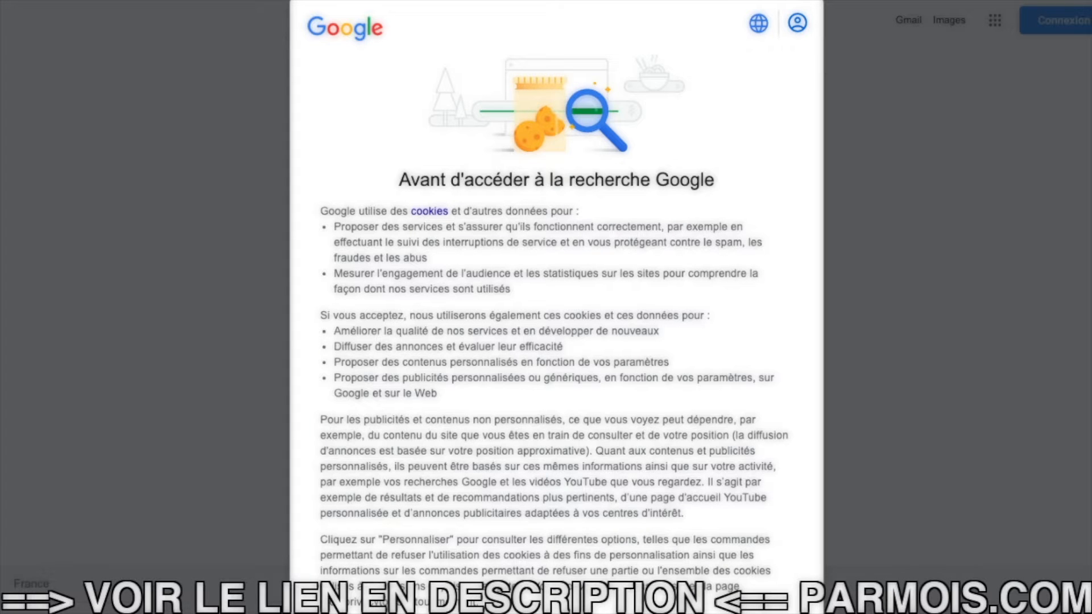
pyautogui.scroll(-2, 557, 308)
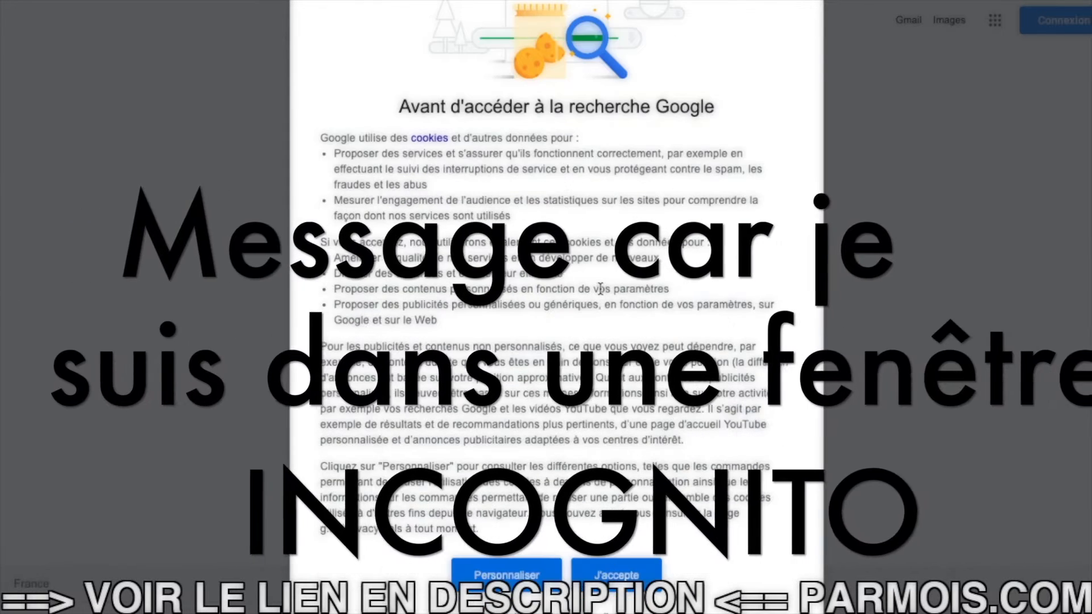
pyautogui.click(618, 577)
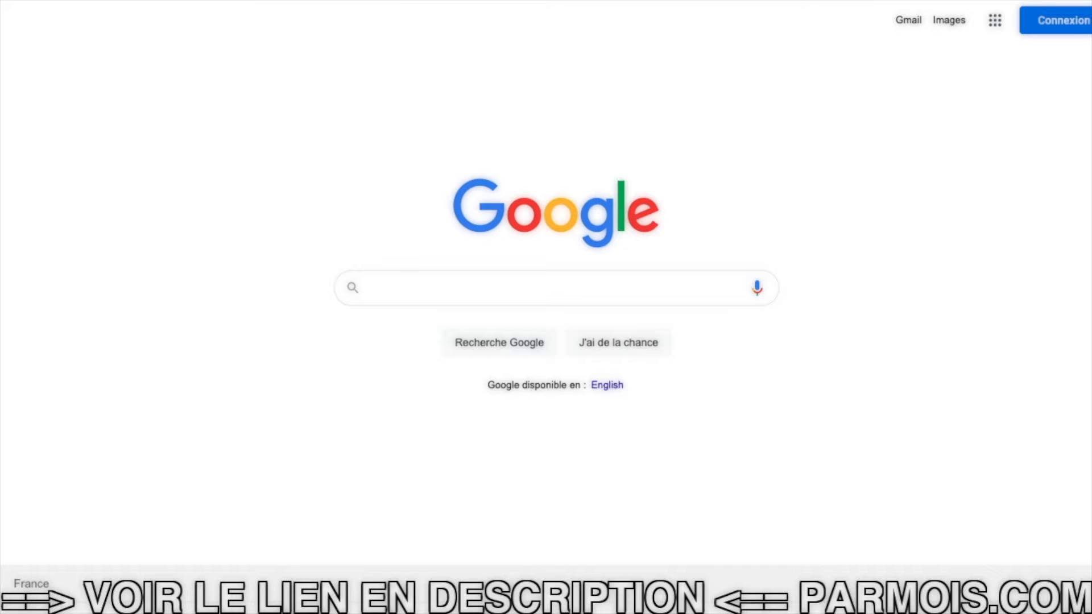
pyautogui.write('https://mongolito.systeme.io/redirection?lien=https://google.com')
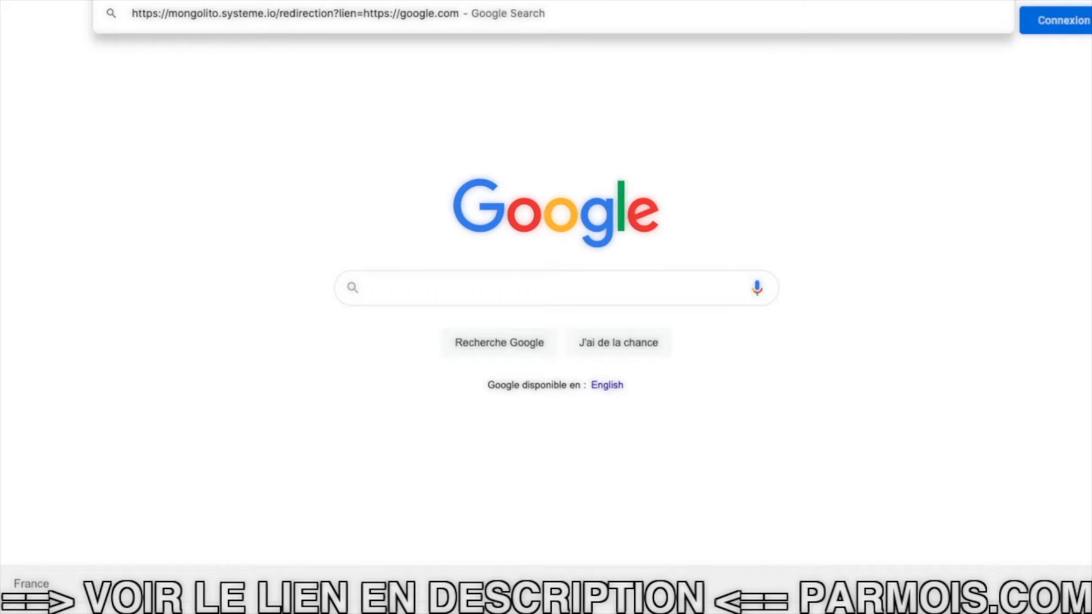
pyautogui.press('BackSpace')
pyautogui.press('BackSpace')
pyautogui.press('BackSpace')
pyautogui.press('BackSpace')
pyautogui.press('BackSpace')
pyautogui.press('BackSpace')
pyautogui.press('BackSpace')
pyautogui.press('BackSpace')
pyautogui.press('BackSpace')
pyautogui.press('BackSpace')
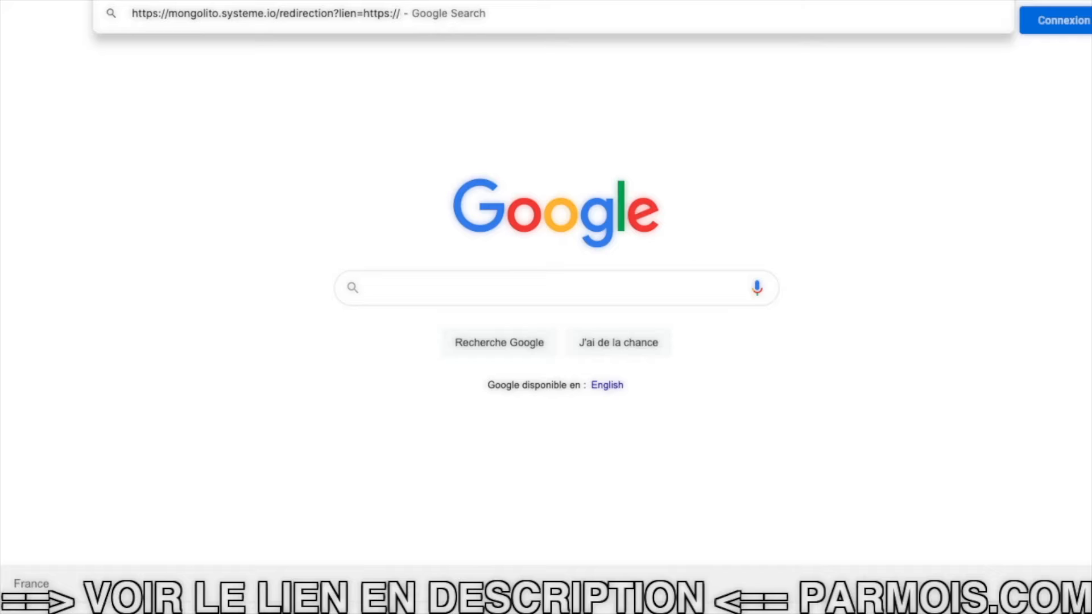
pyautogui.write('yahoo.com')
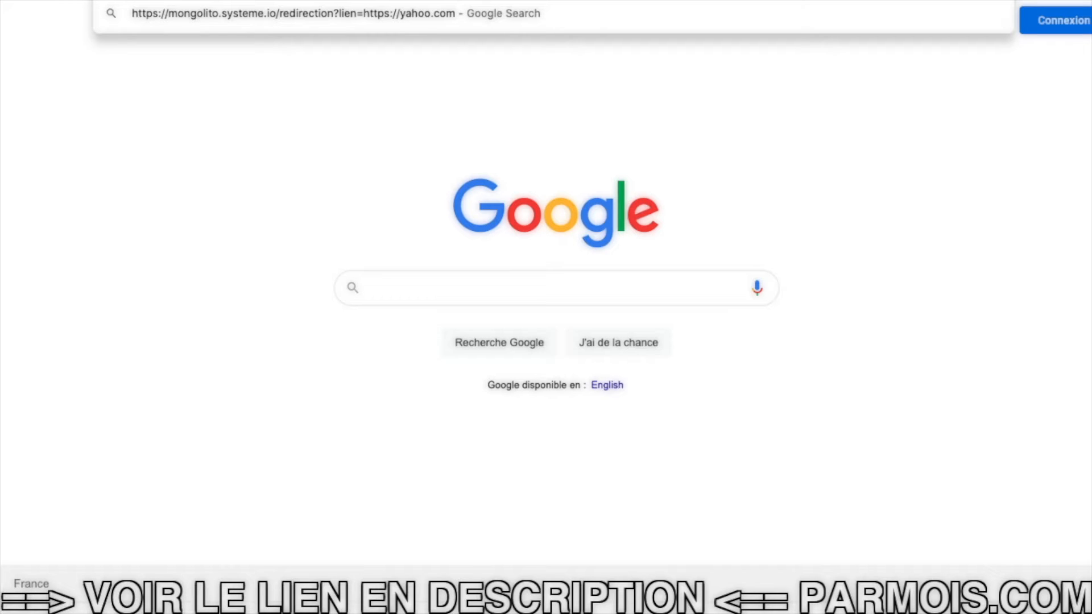
pyautogui.press('Return')
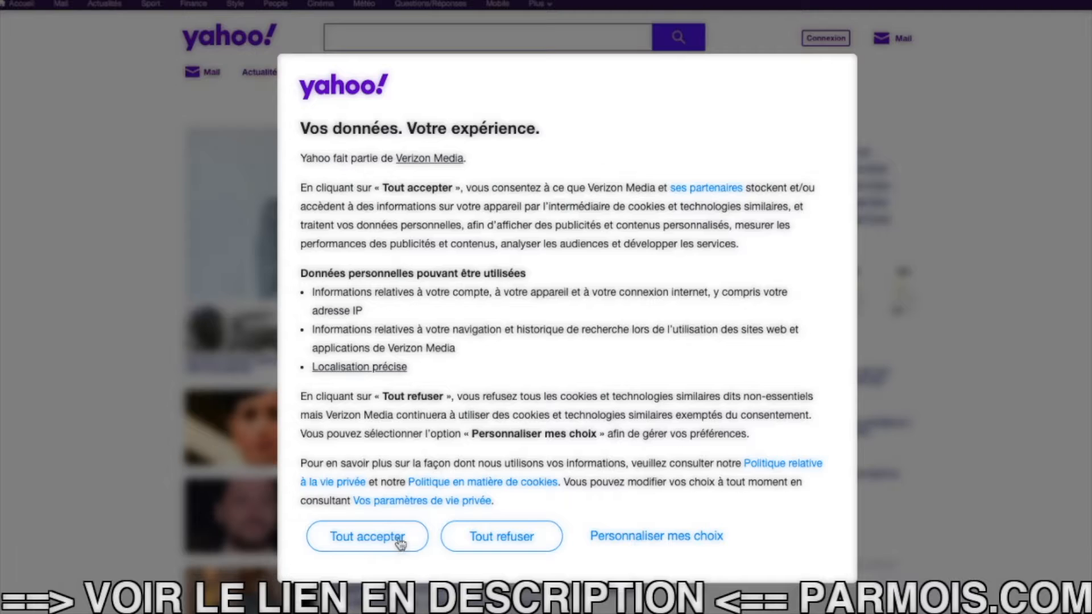
pyautogui.click(397, 538)
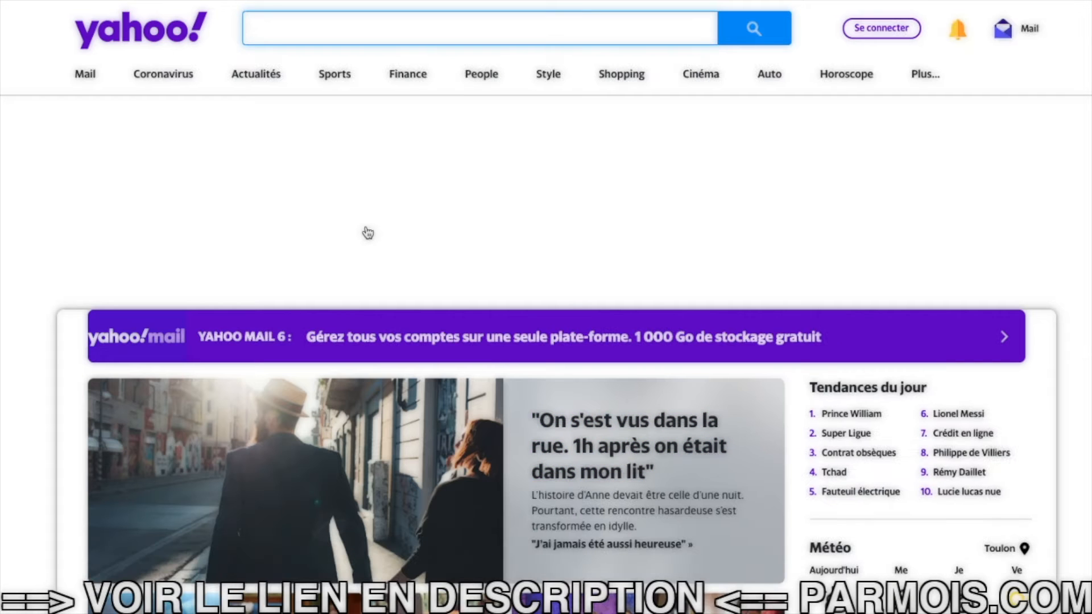
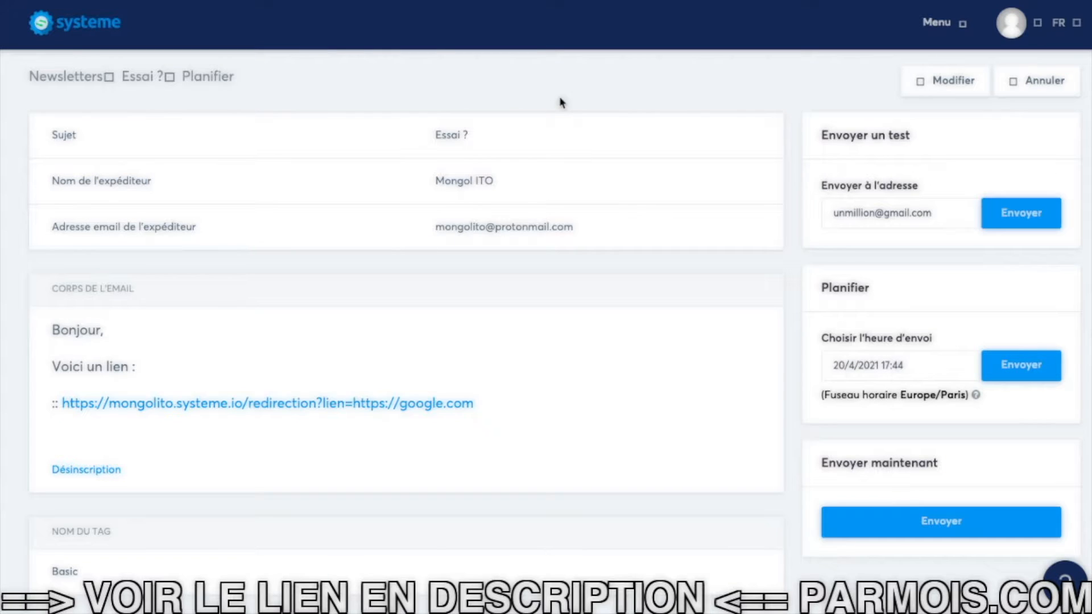
# Step: Leave the send preparation without sending and reopen the "Essai ?" newsletter for editing
pyautogui.click(1047, 82)
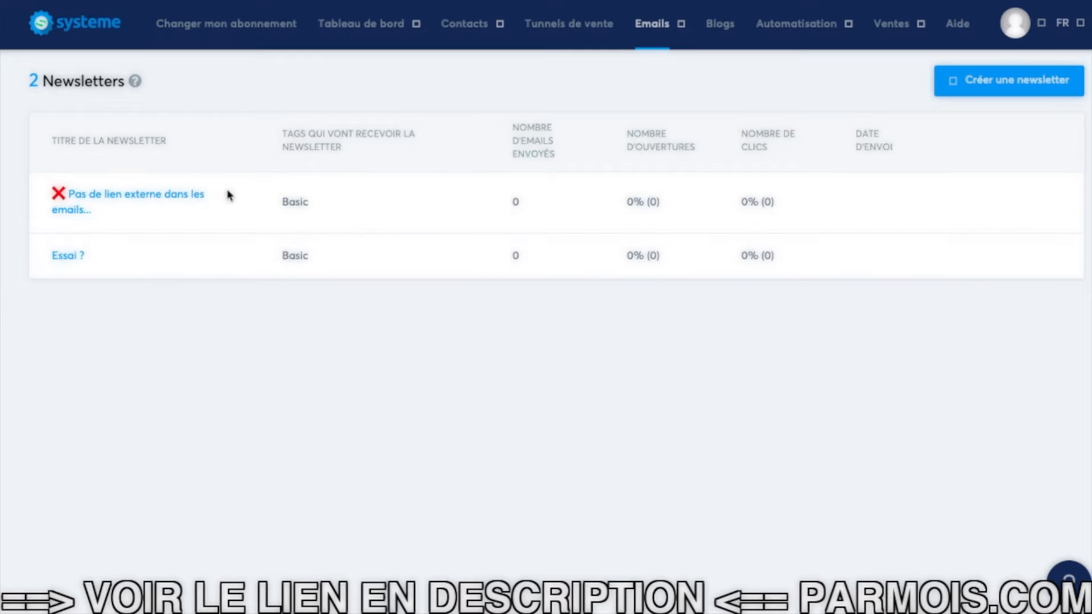
pyautogui.click(70, 261)
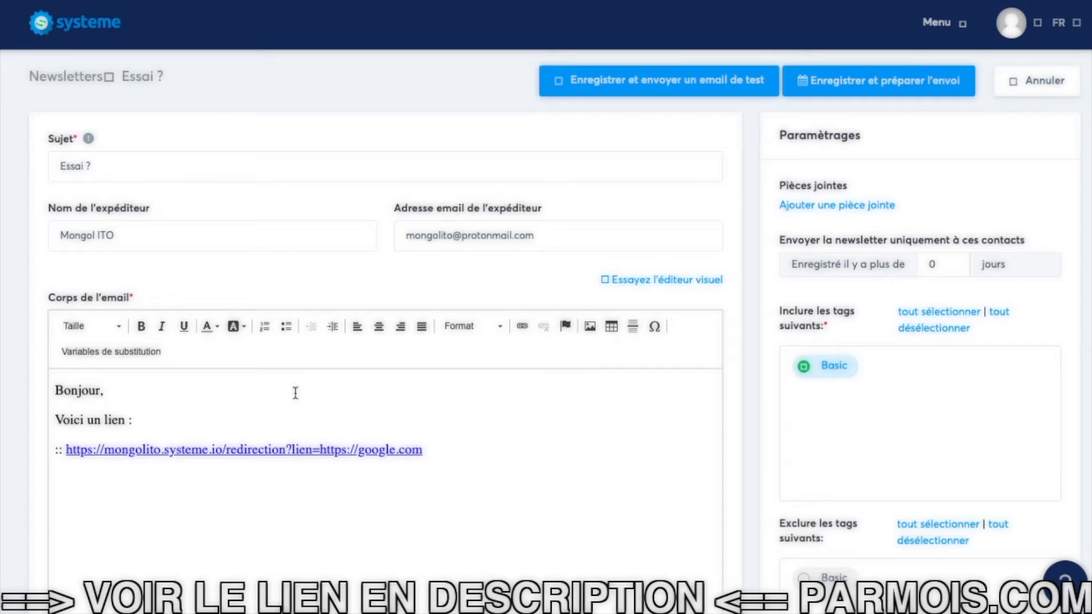
# Step: Open the "Redirection" sales funnel, set its capture page's access path to "go" and save
pyautogui.click(942, 25)
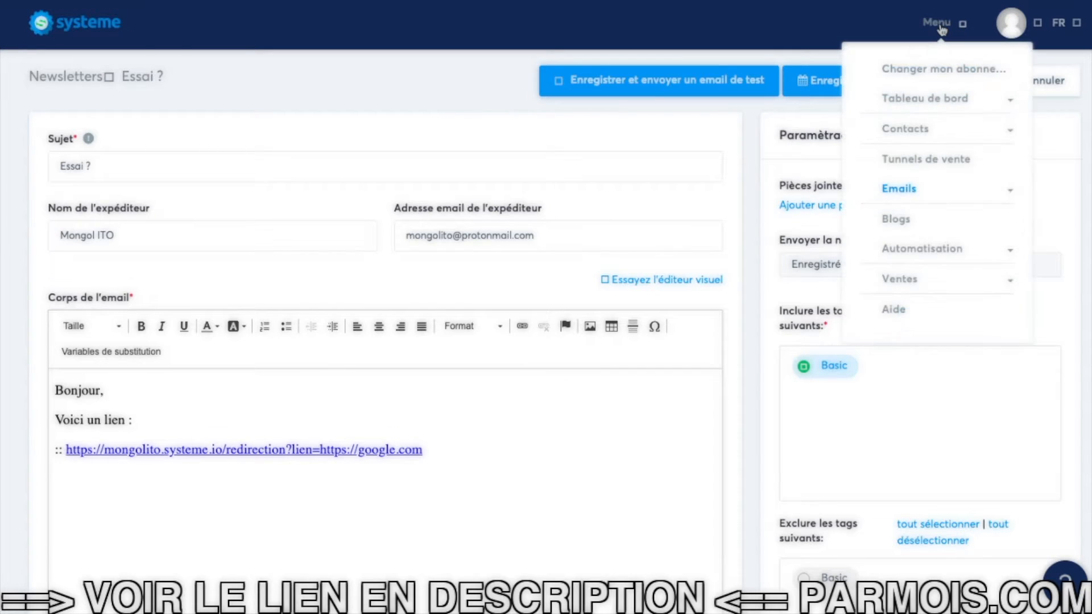
pyautogui.click(906, 162)
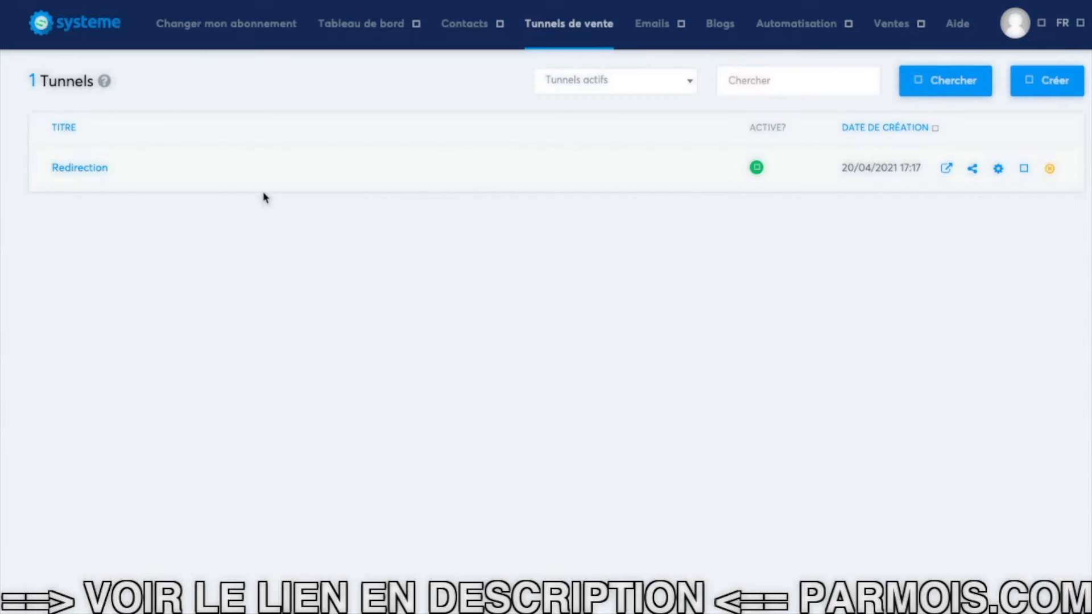
pyautogui.click(85, 168)
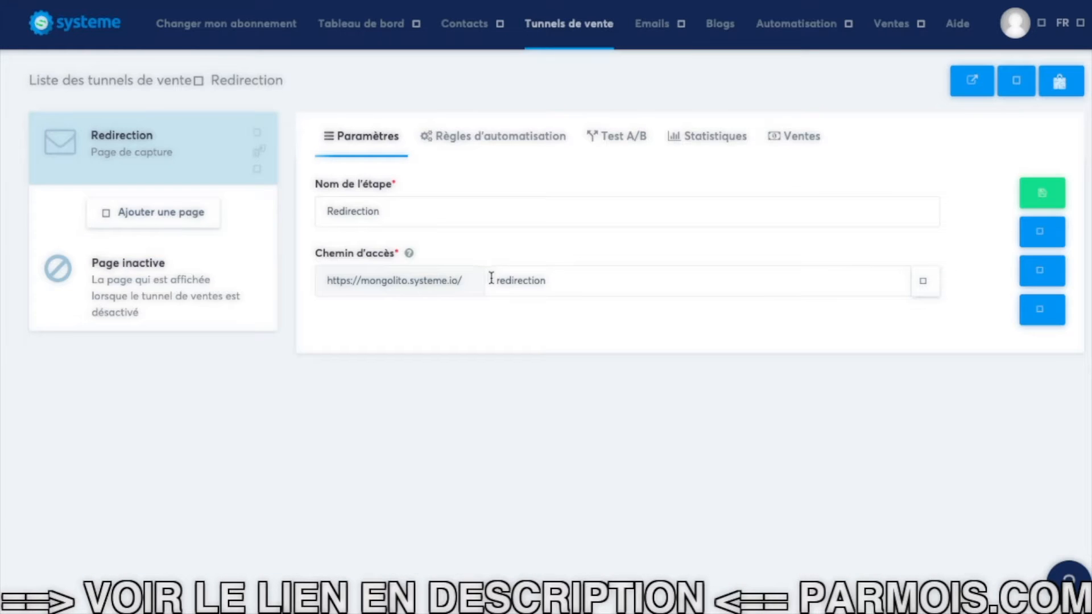
pyautogui.moveTo(494, 279); pyautogui.dragTo(579, 279)
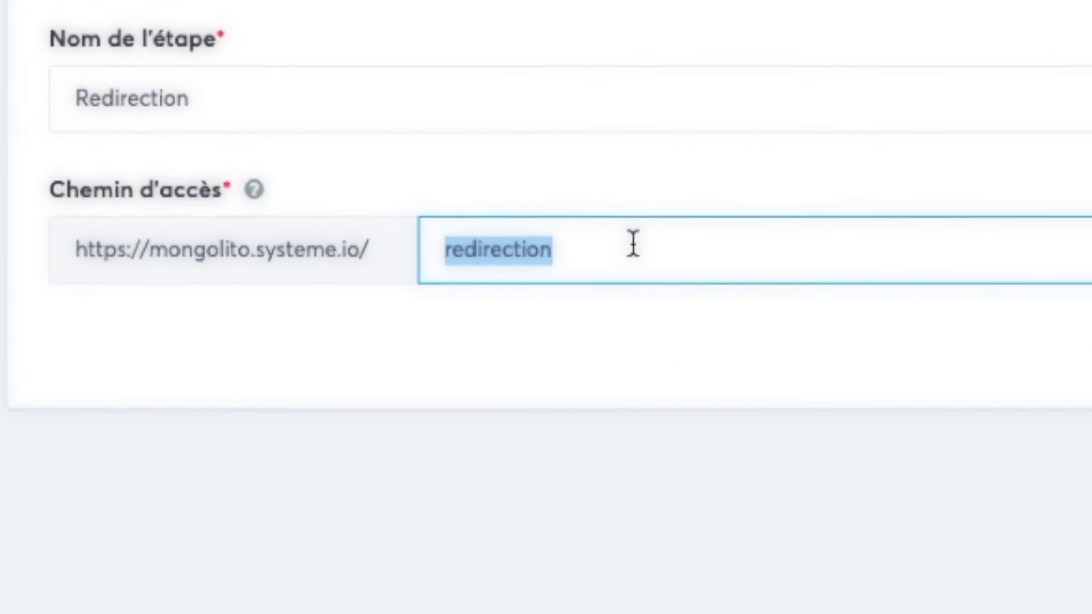
pyautogui.write('go')
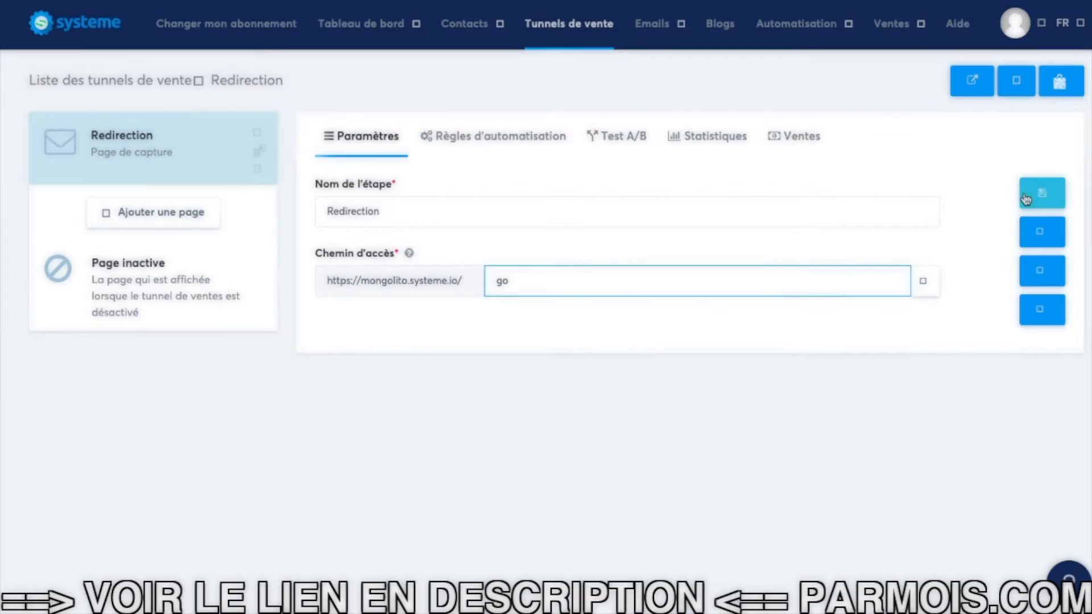
pyautogui.click(1026, 200)
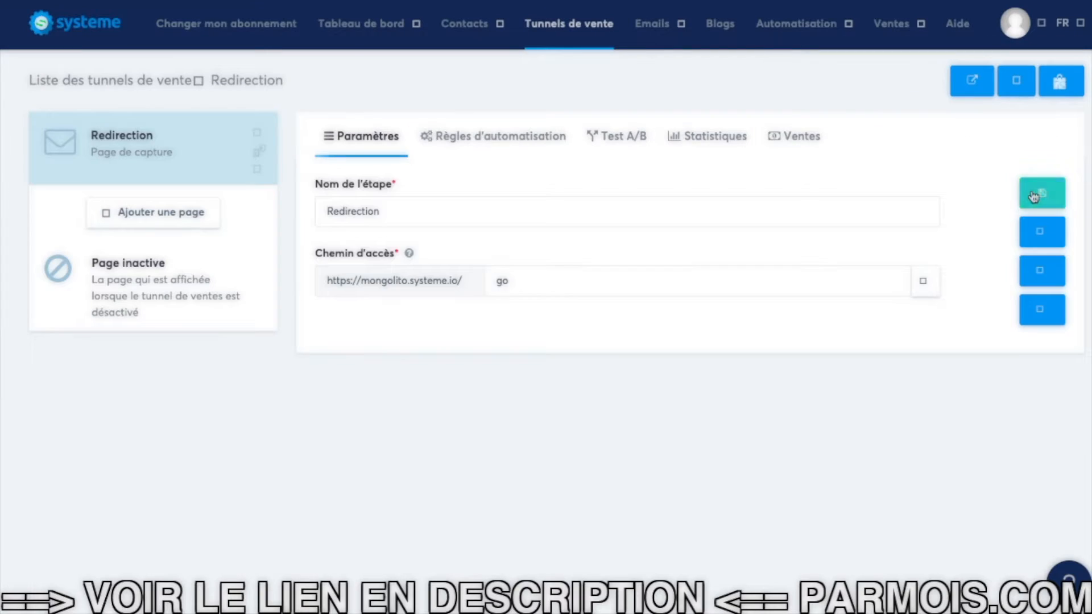